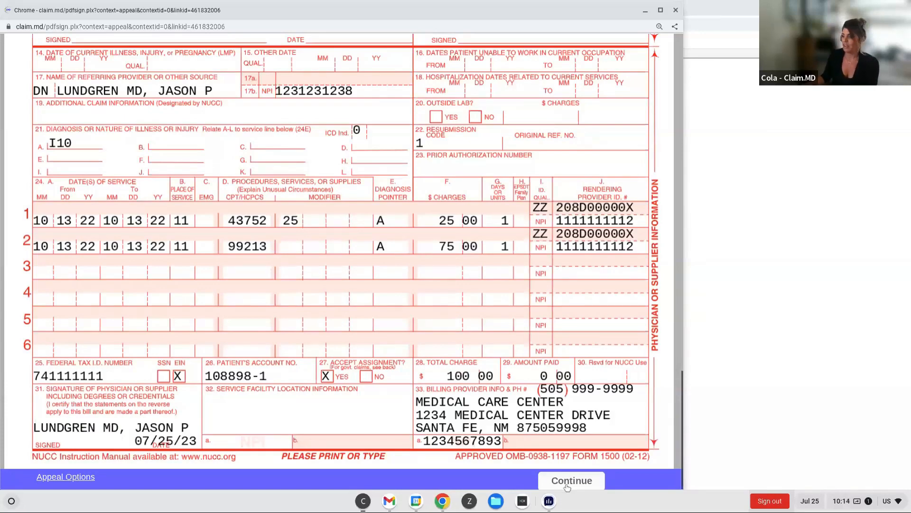
# - Generate the manual appeal packet for the claim, and close the resulting PDF and the claim history
pyautogui.click(567, 482)
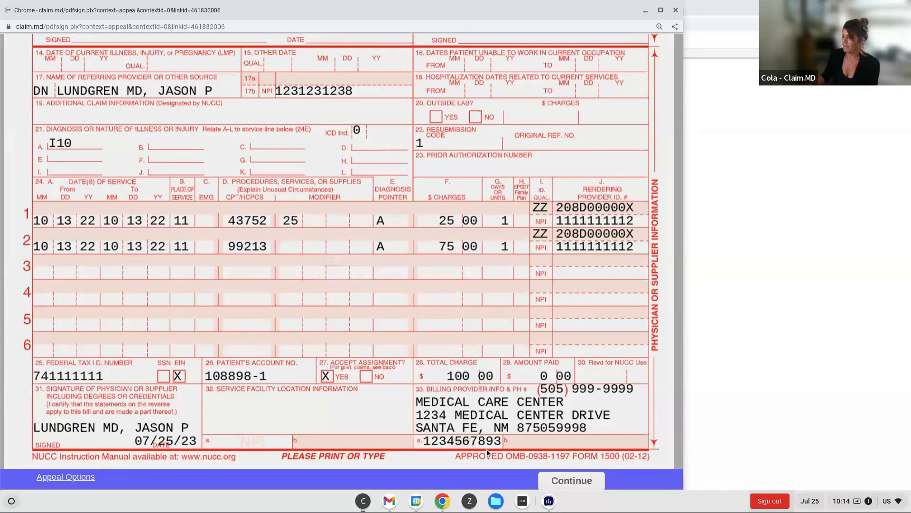
pyautogui.scroll(-3, 447, 369)
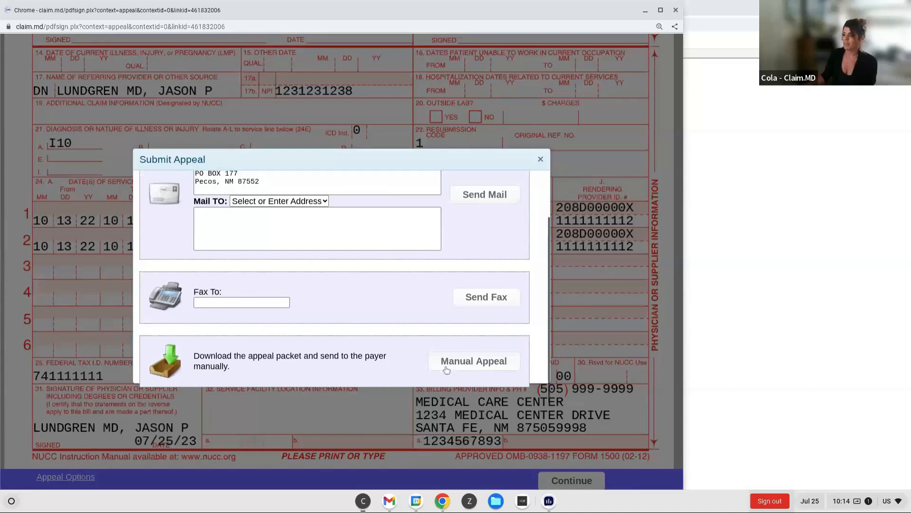
pyautogui.click(447, 369)
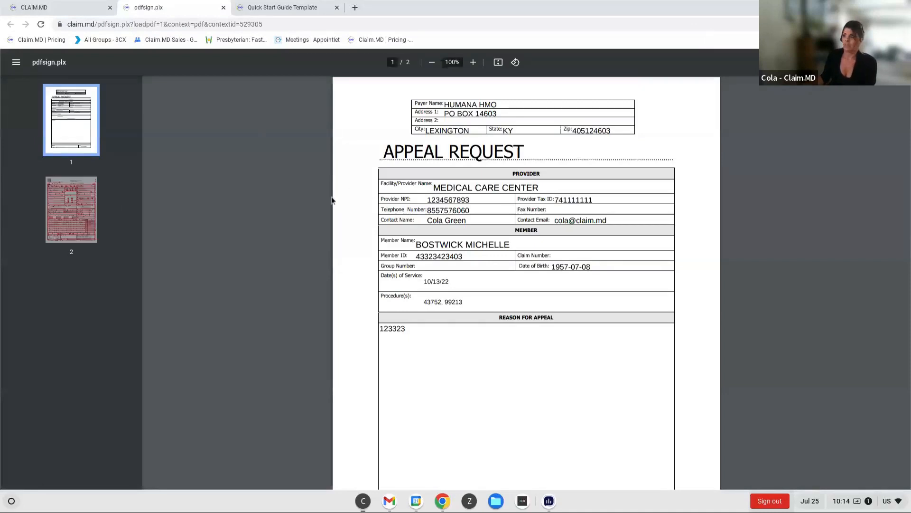
pyautogui.click(223, 10)
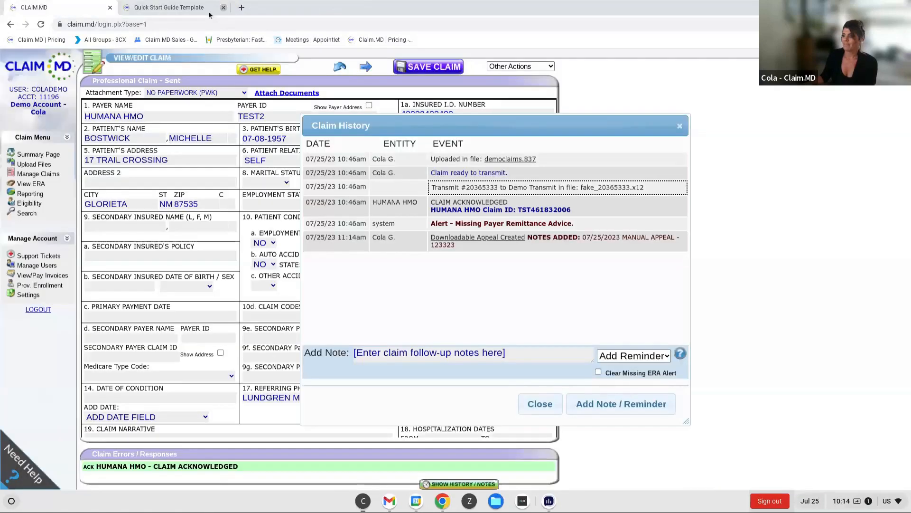
pyautogui.click(679, 126)
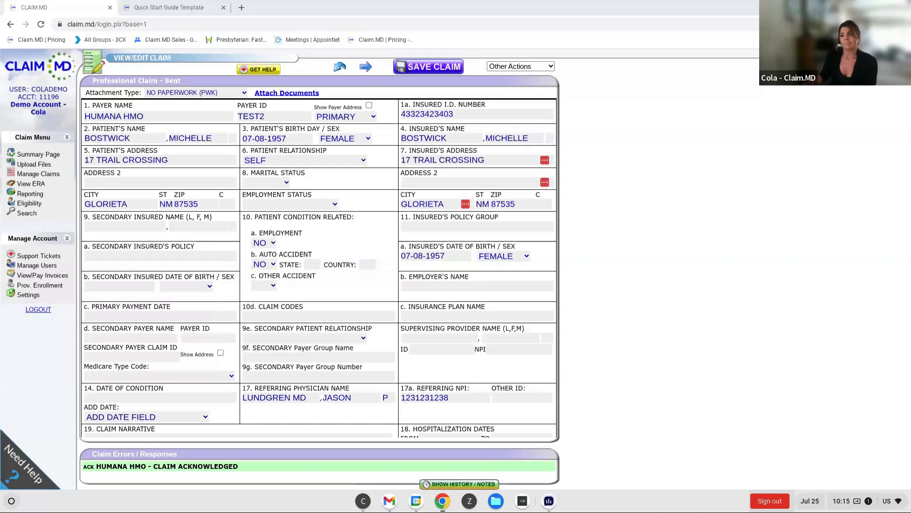
# - Switch to the Claim.MD pricing page for Jane and examine the plan feature comparison
pyautogui.click(366, 502)
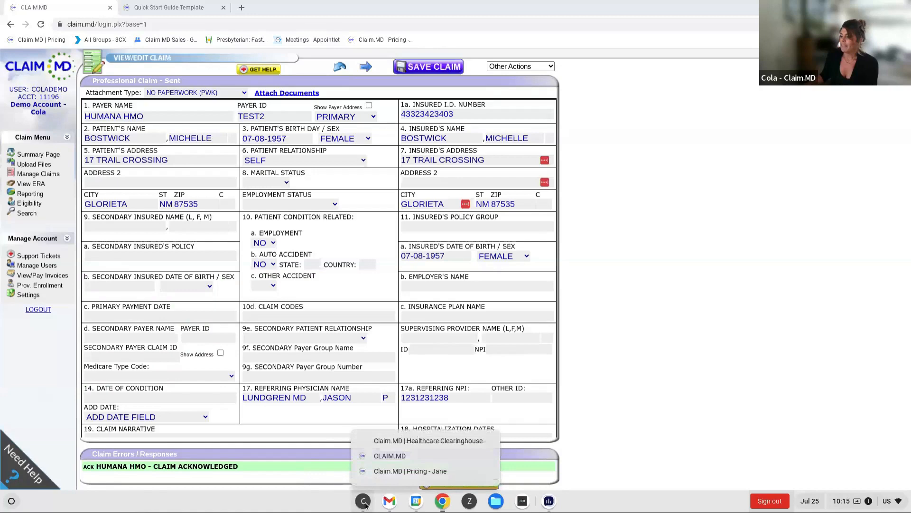
pyautogui.click(407, 472)
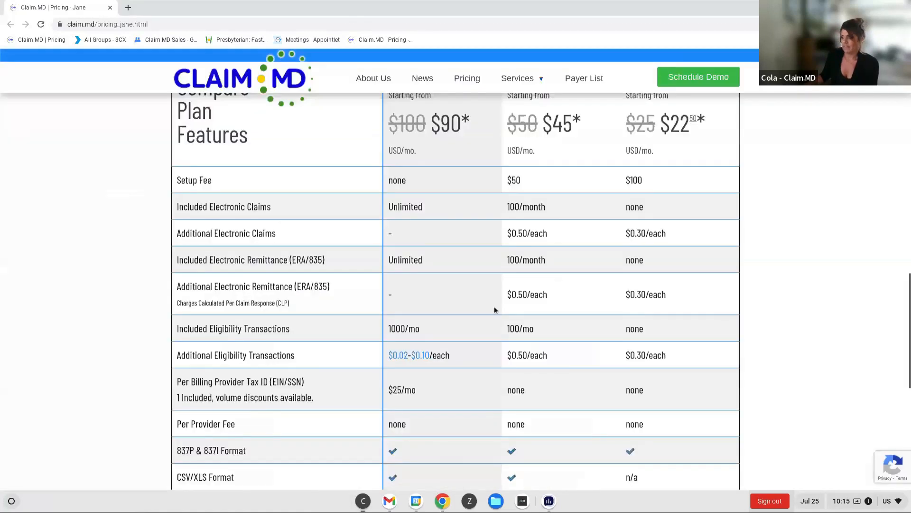
pyautogui.scroll(2, 492, 261)
pyautogui.scroll(-1, 406, 431)
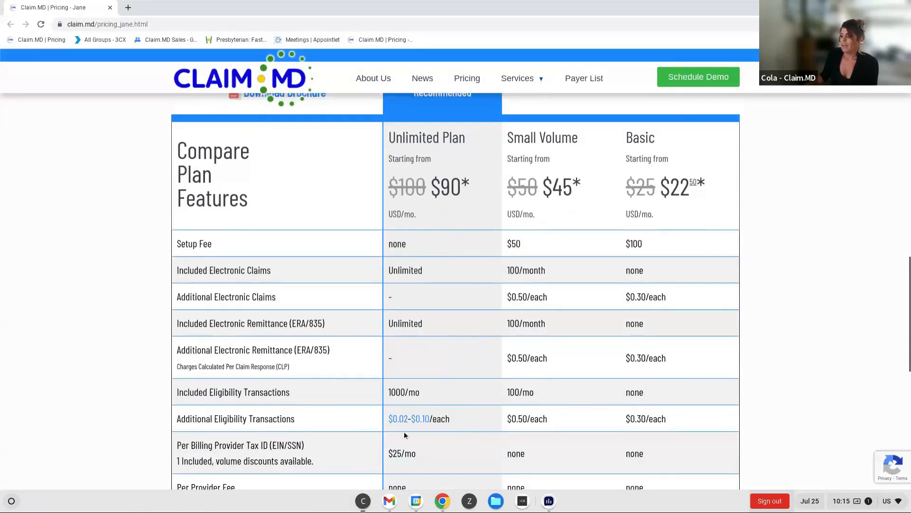
pyautogui.scroll(-1, 443, 321)
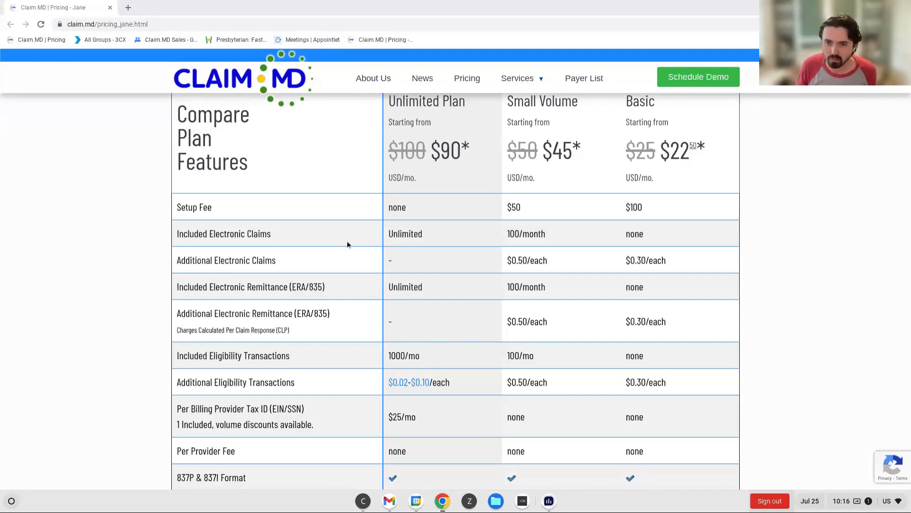
pyautogui.scroll(2, 18, 433)
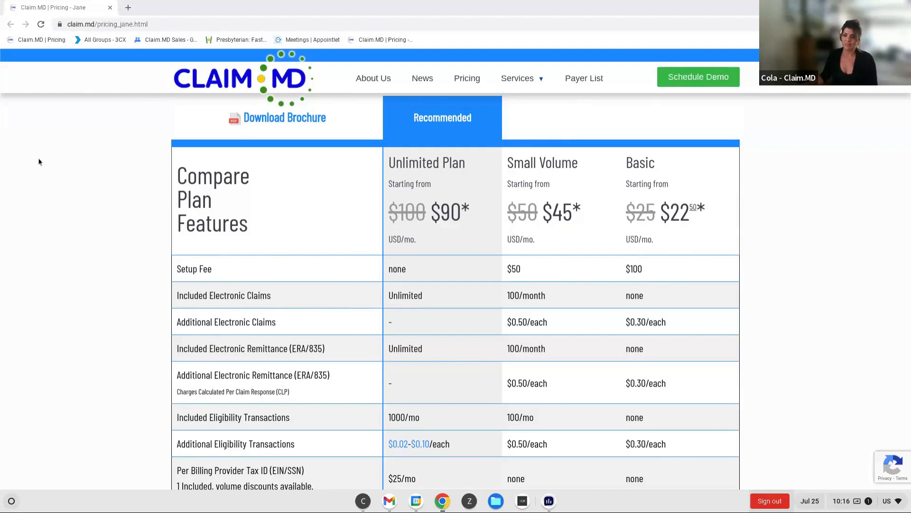
pyautogui.scroll(1, 129, 91)
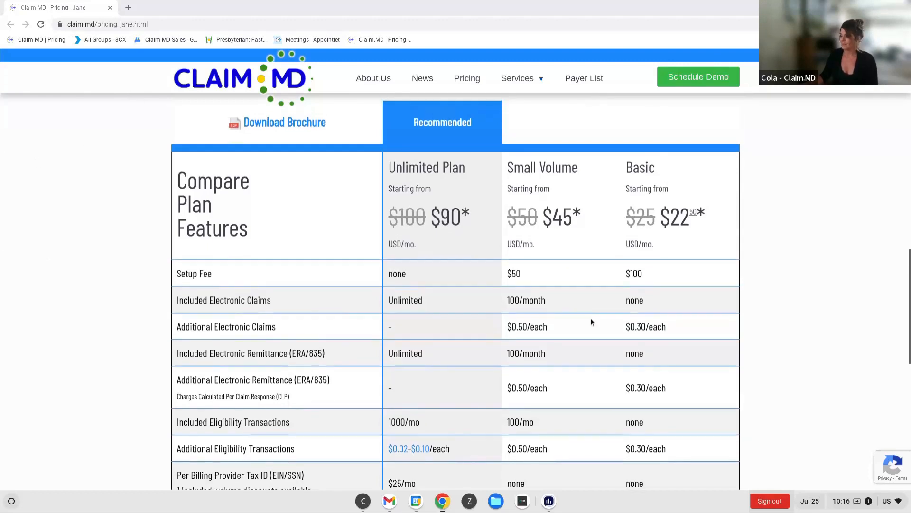
# - Return to the Claim.MD account and open the patient eligibility page
pyautogui.click(363, 501)
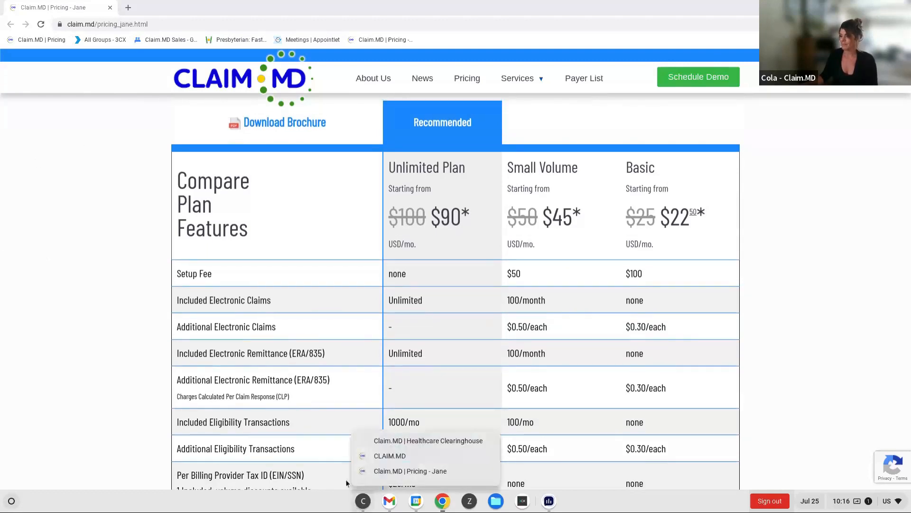
pyautogui.click(394, 454)
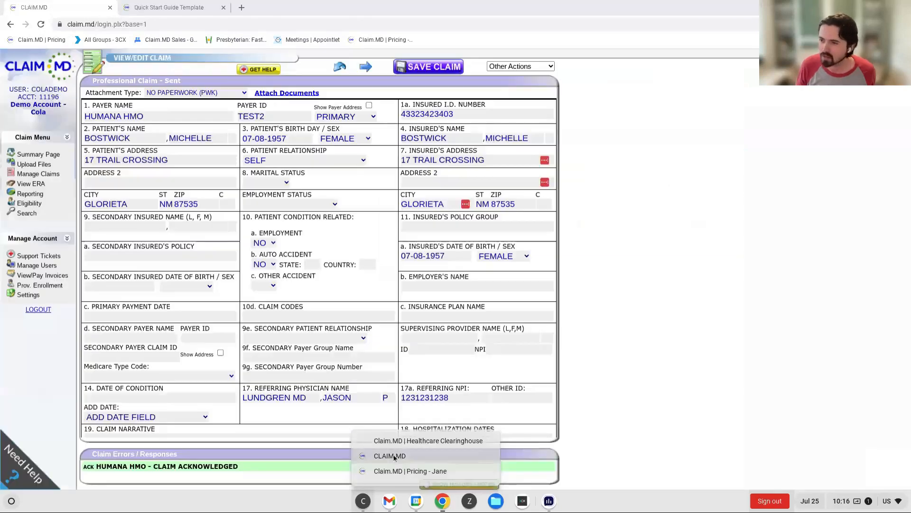
pyautogui.click(32, 203)
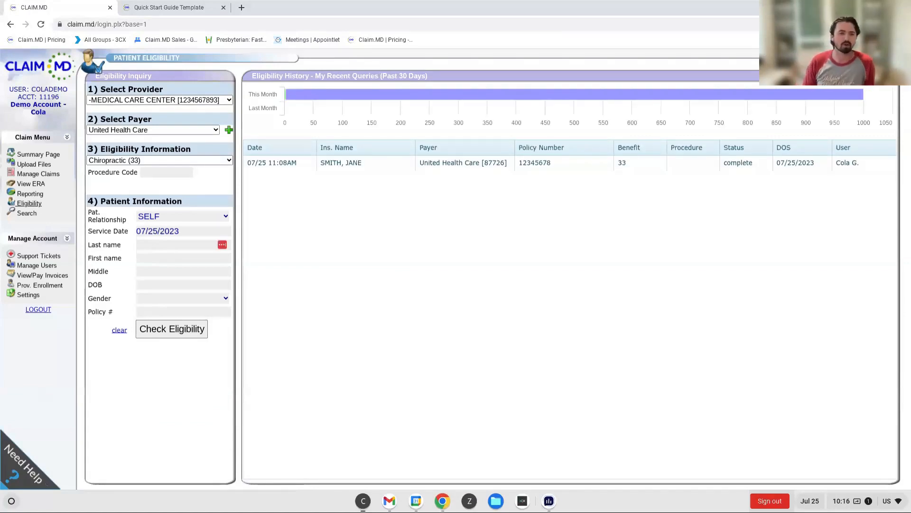
# - Go back to the Jane pricing page and open the payer list behind the Unlimited Plan's $0.02 additional eligibility rate
pyautogui.click(174, 9)
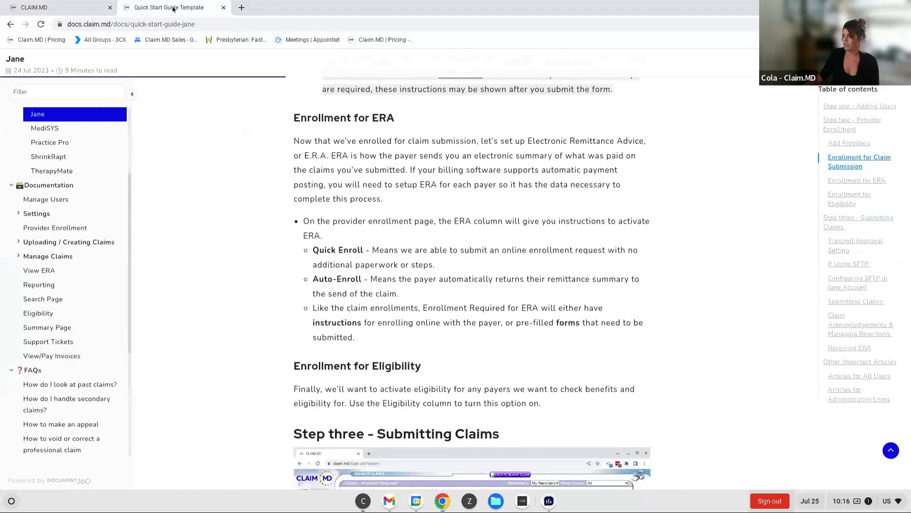
pyautogui.click(363, 500)
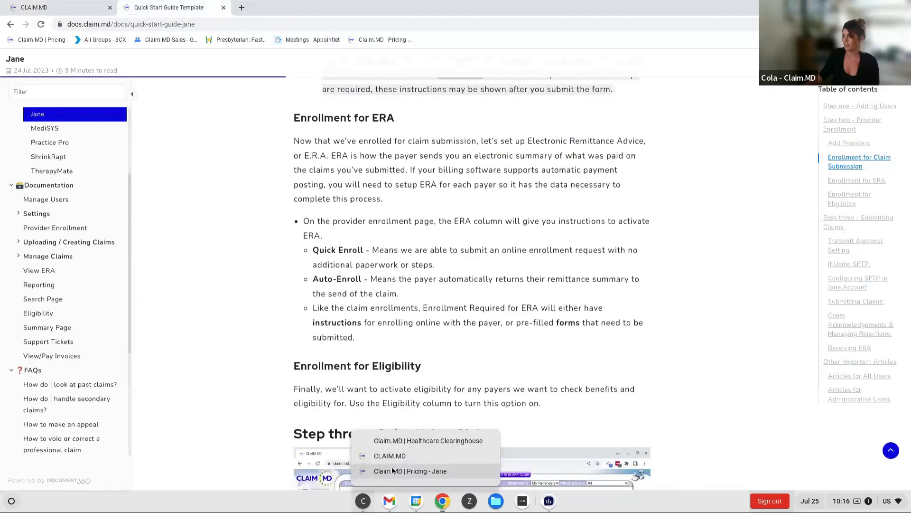
pyautogui.click(392, 470)
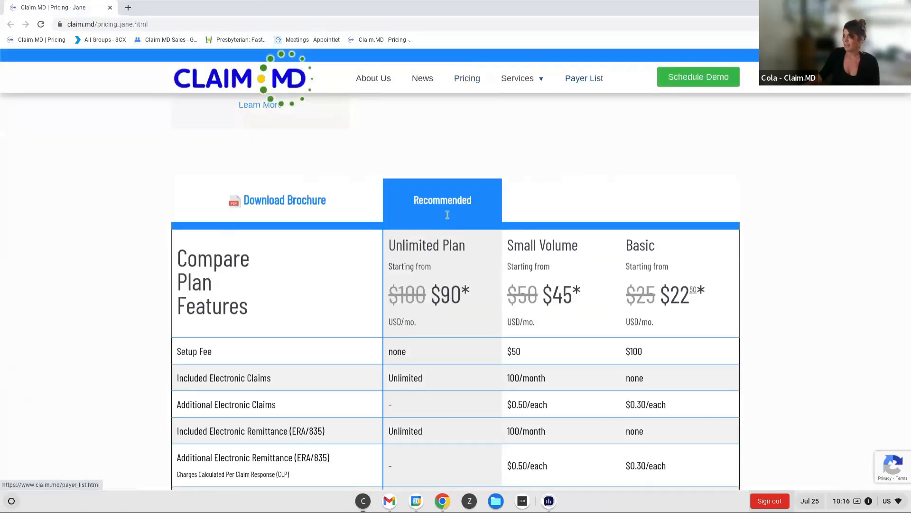
pyautogui.scroll(-4, 445, 209)
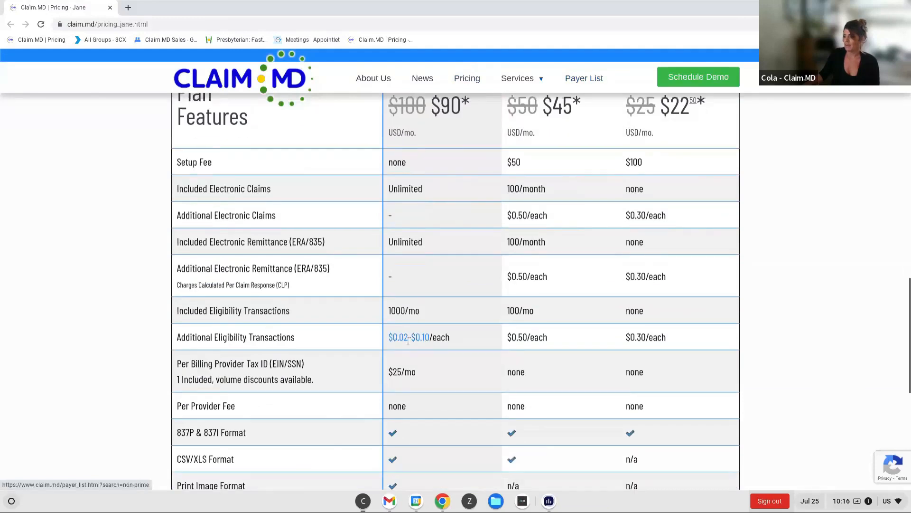
pyautogui.click(400, 342)
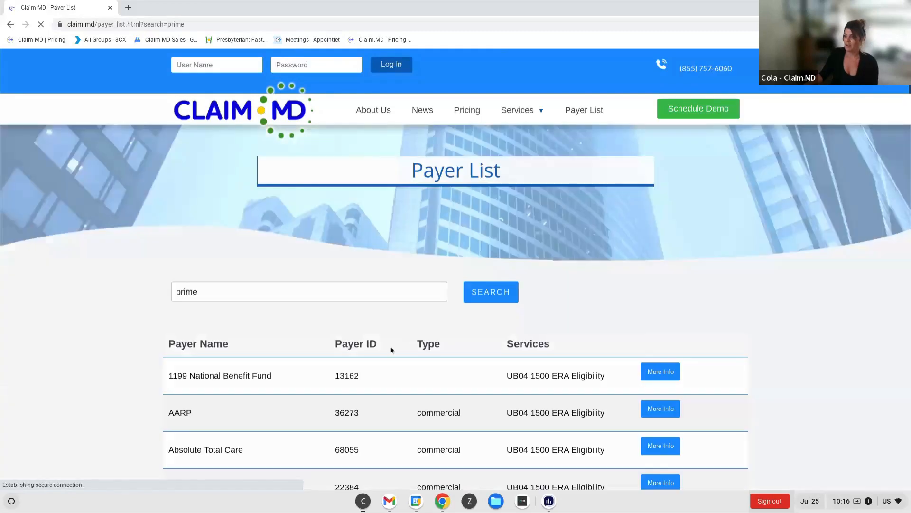
# - Open the AARP payer details from the prime payer list and review the available electronic services
pyautogui.scroll(-4, 547, 328)
pyautogui.scroll(-1, 547, 334)
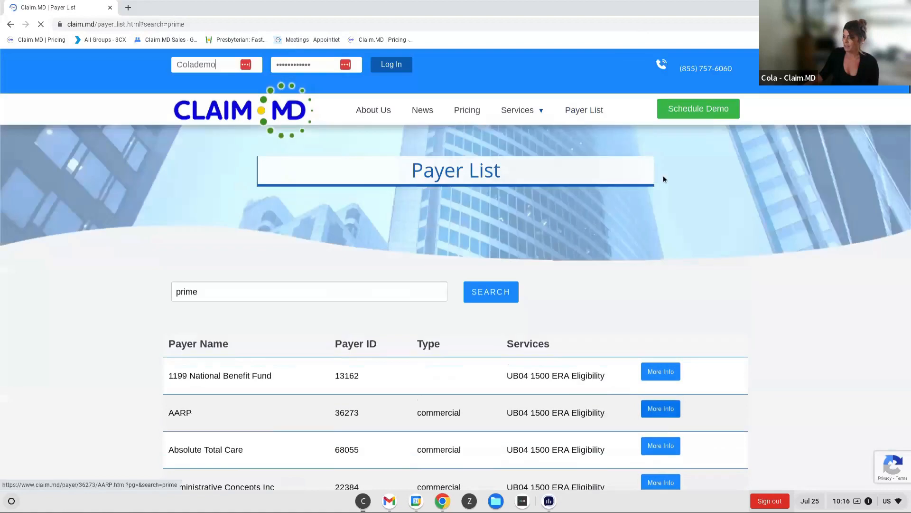
pyautogui.click(632, 417)
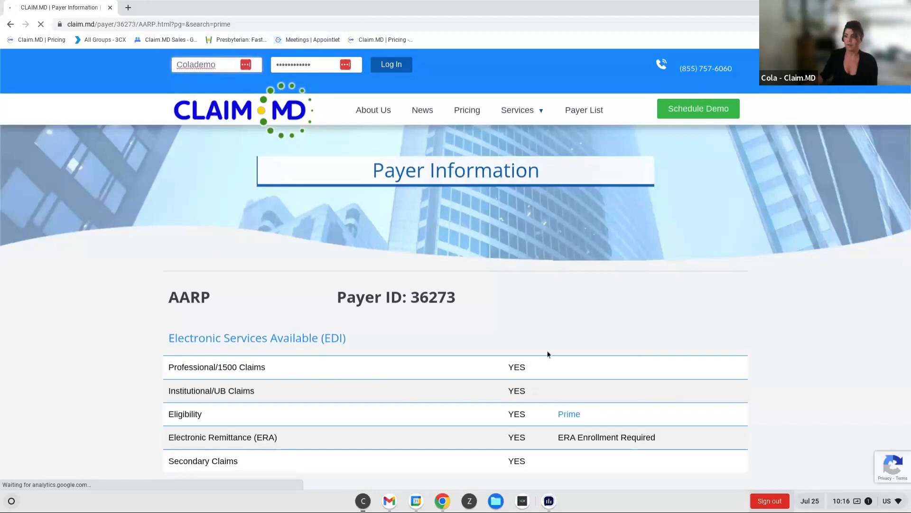
pyautogui.scroll(-2, 550, 352)
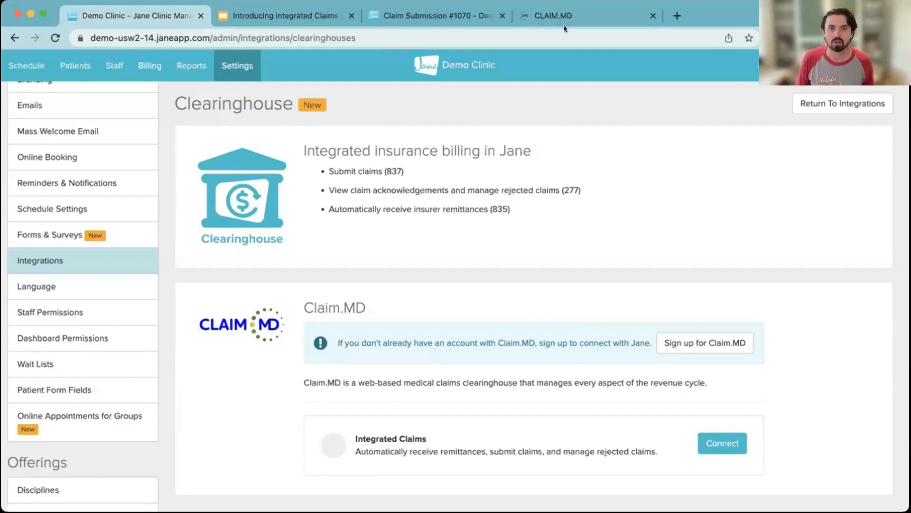
# - Review the SFTP settings in the Claim.MD account and return to Jane's Clearinghouse integration page
pyautogui.click(604, 9)
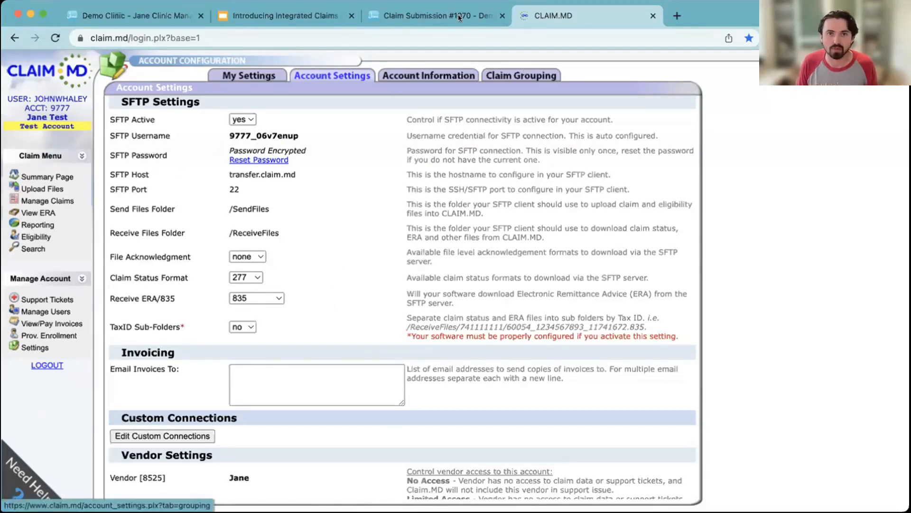
pyautogui.click(422, 9)
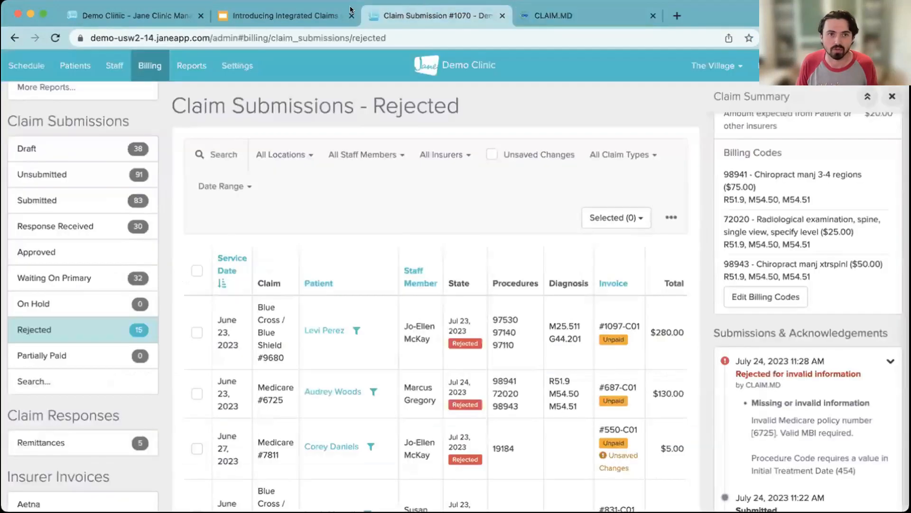
pyautogui.click(153, 18)
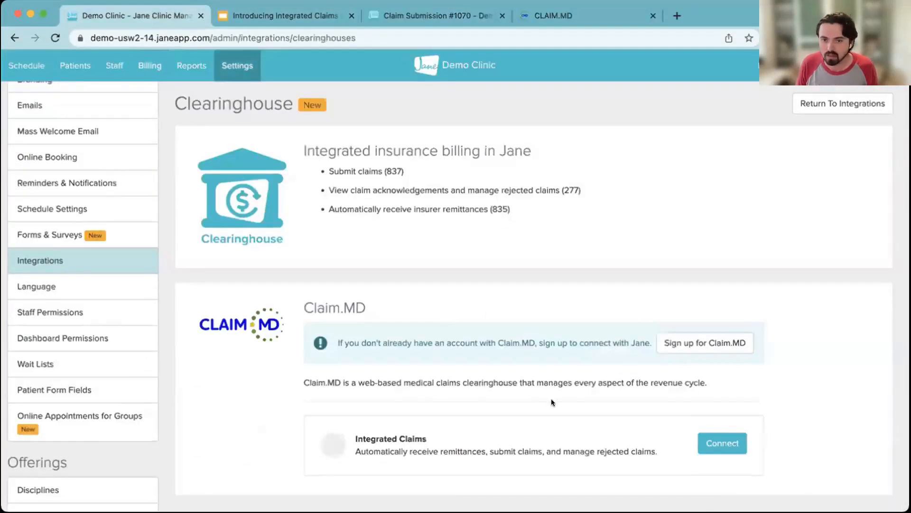
# - Connect Claim.MD Integrated Claims to Jane by pasting the account's SFTP username and SFTP password
pyautogui.click(714, 441)
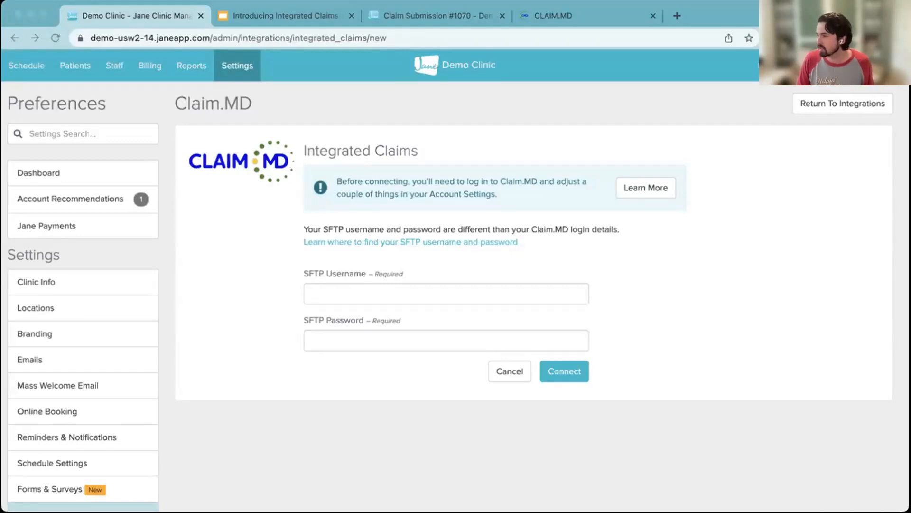
pyautogui.click(349, 297)
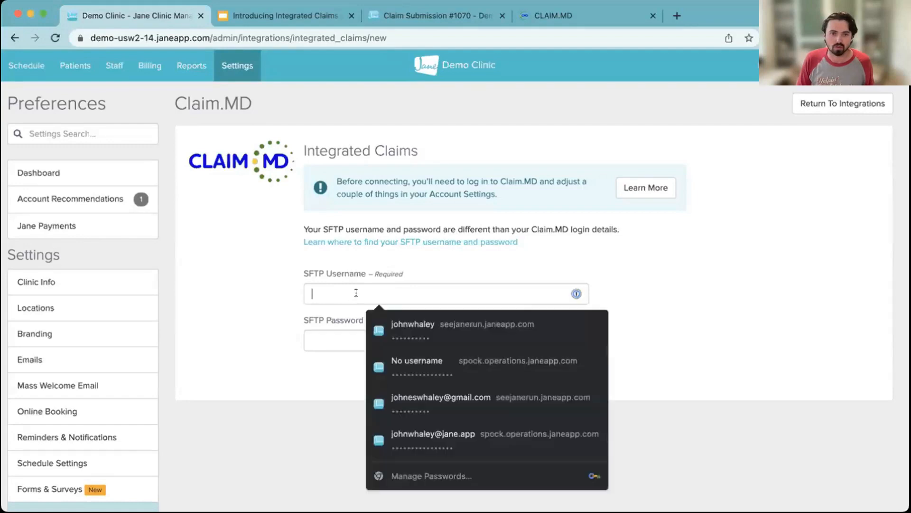
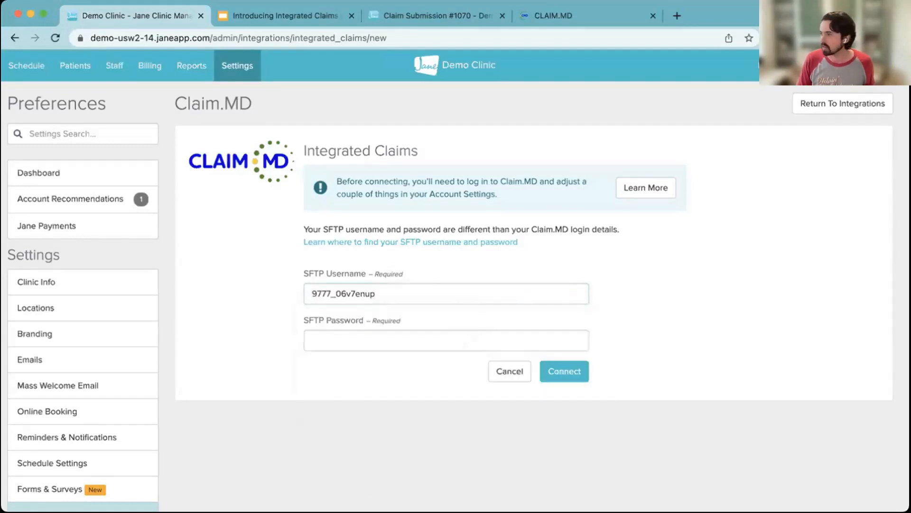
pyautogui.press('super+Tab')
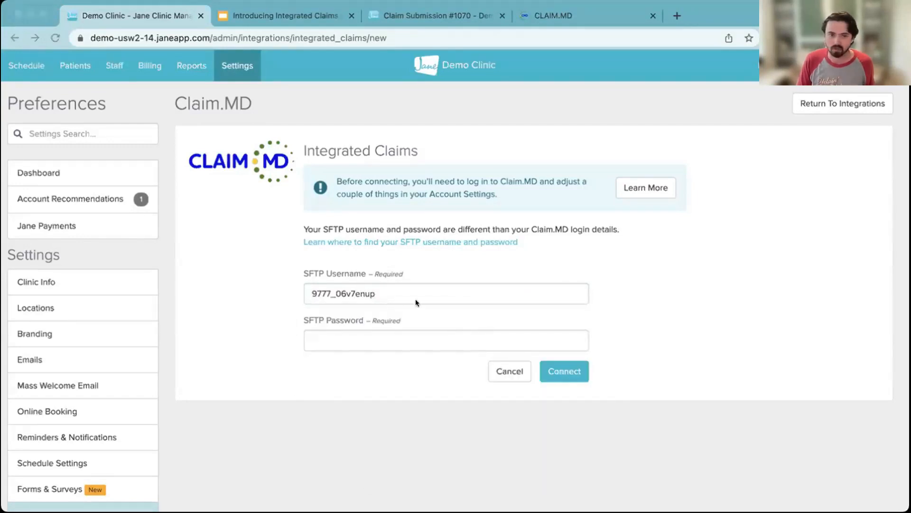
pyautogui.click(338, 334)
pyautogui.press('super+v')
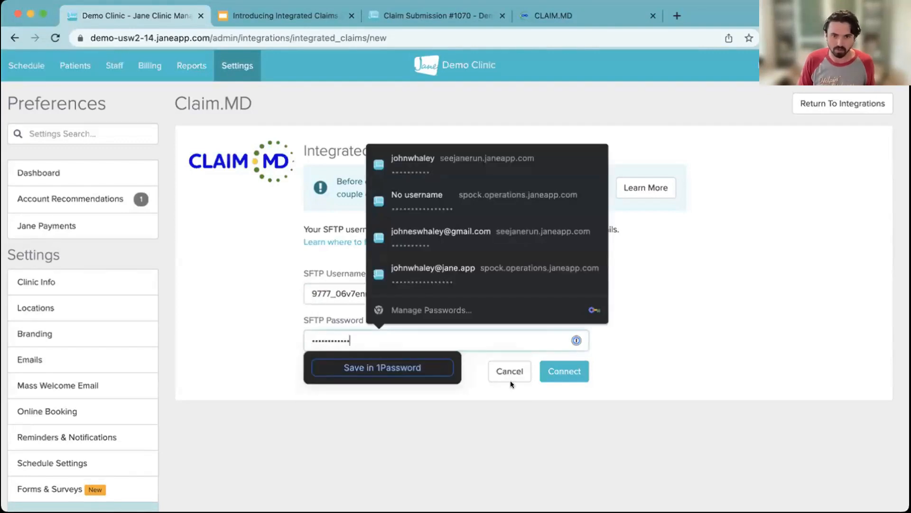
pyautogui.click(564, 370)
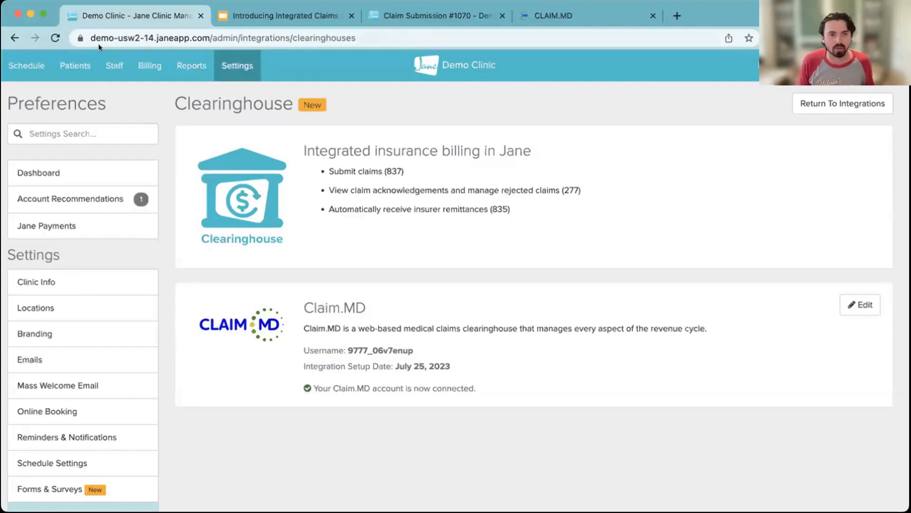
# - Open the unsubmitted claim submissions in Jane's billing area and select all listed claims
pyautogui.click(140, 66)
pyautogui.scroll(-10, 133, 138)
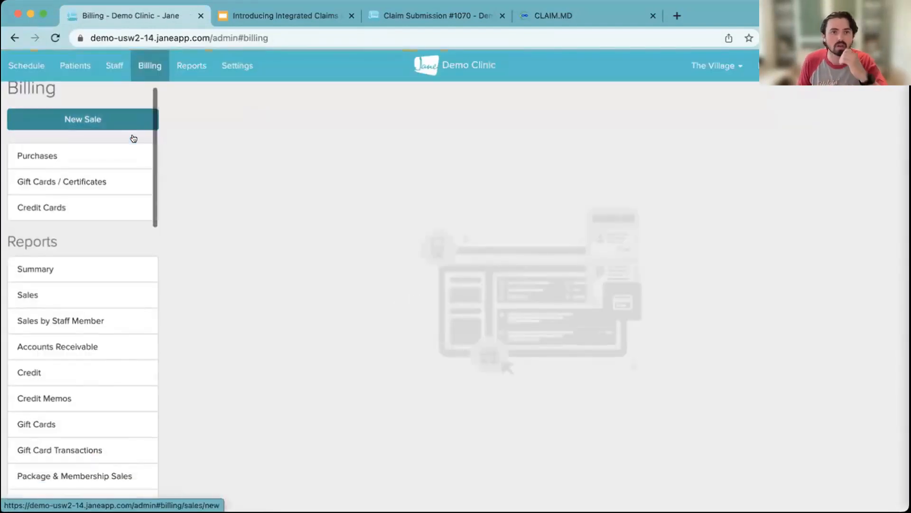
pyautogui.scroll(-8, 133, 138)
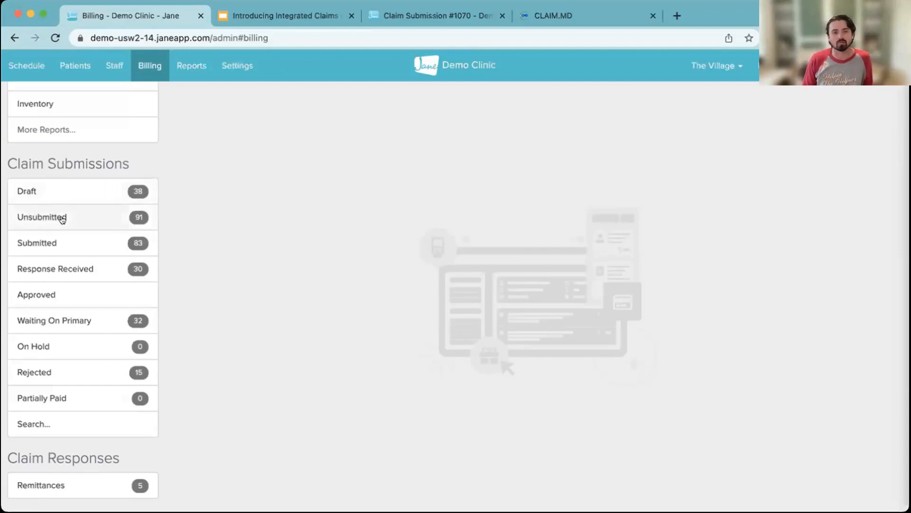
pyautogui.click(42, 216)
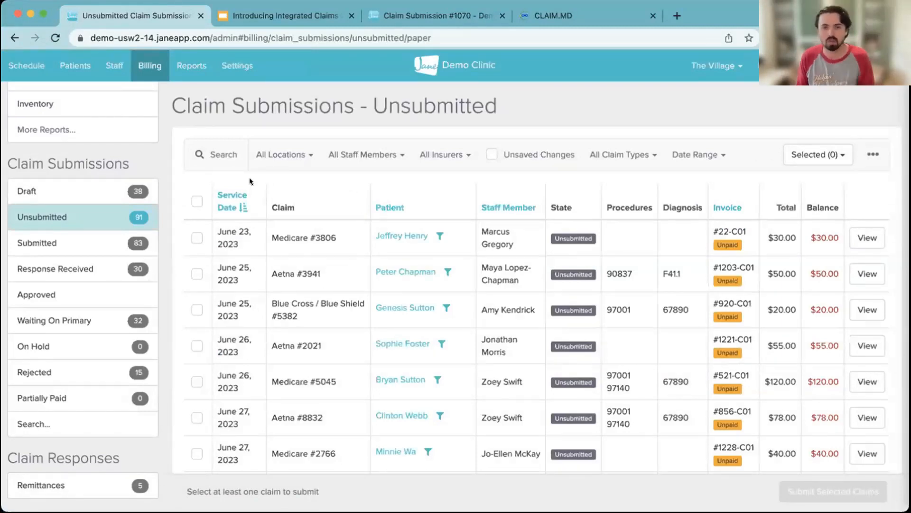
pyautogui.click(196, 201)
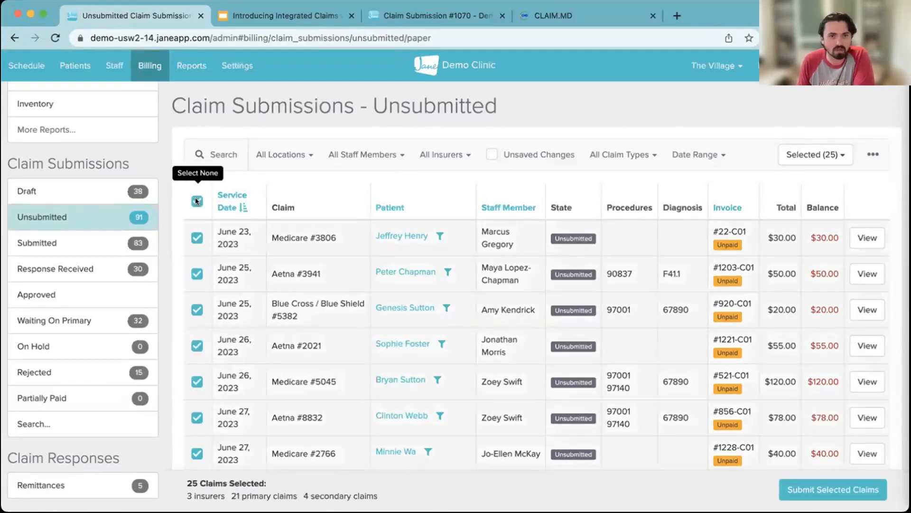
# - Clear the selection and open only the two June 25, 2023 claims, Aetna and Blue Cross / Blue Shield, for submission review
pyautogui.click(195, 201)
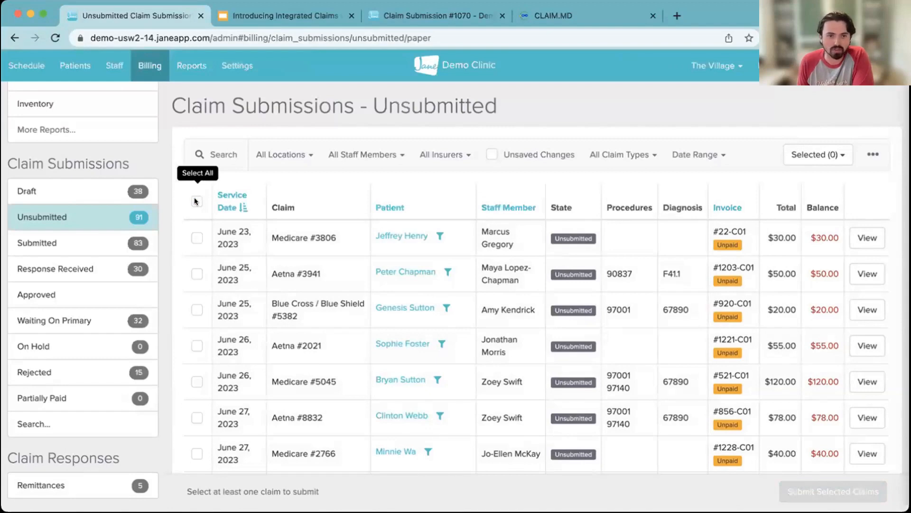
pyautogui.click(197, 274)
pyautogui.click(197, 309)
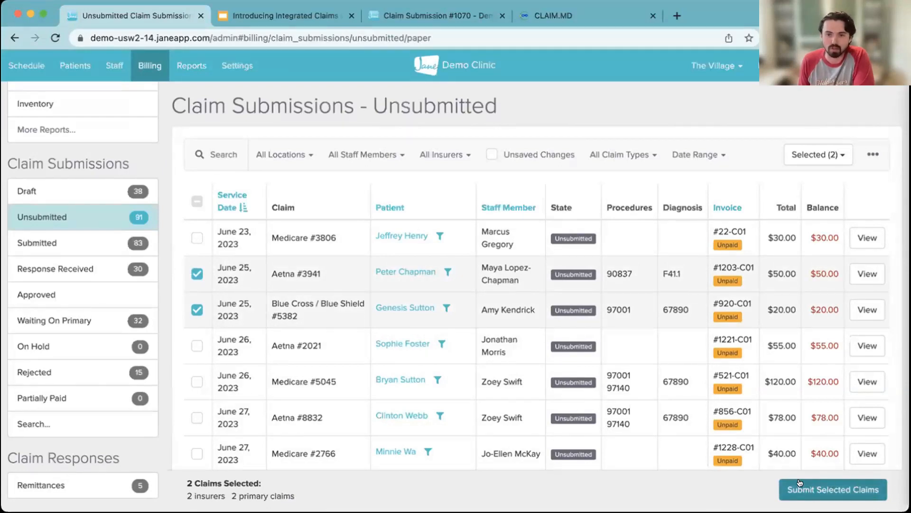
pyautogui.click(831, 486)
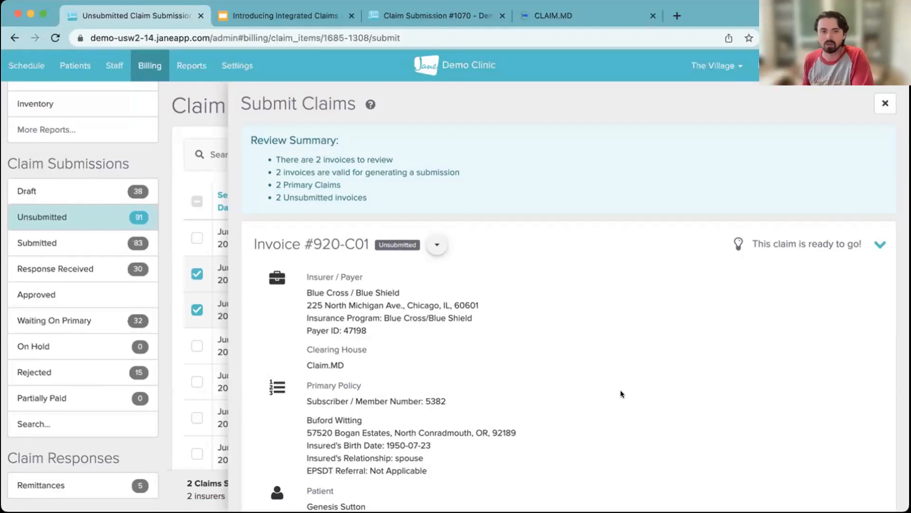
# - Review the details of both selected claims, submit them to Claim.MD, and close the submission view
pyautogui.scroll(-5, 621, 394)
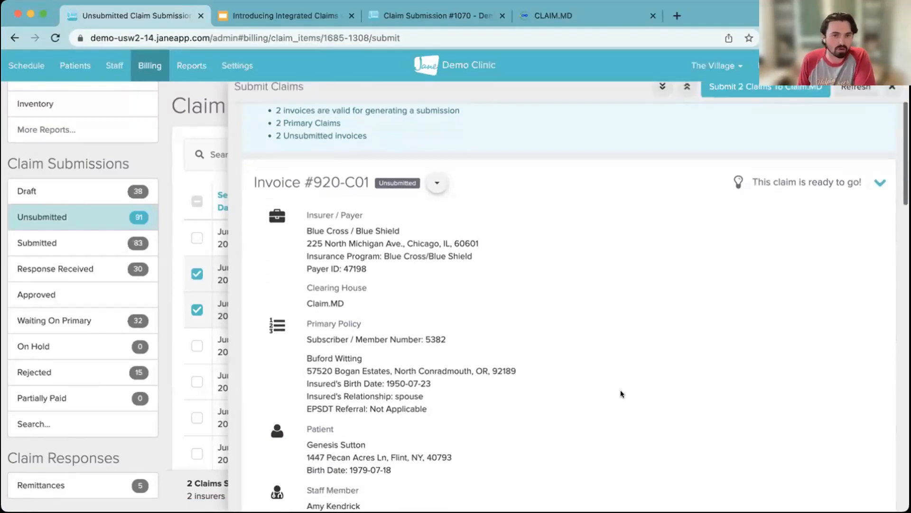
pyautogui.scroll(-4, 621, 393)
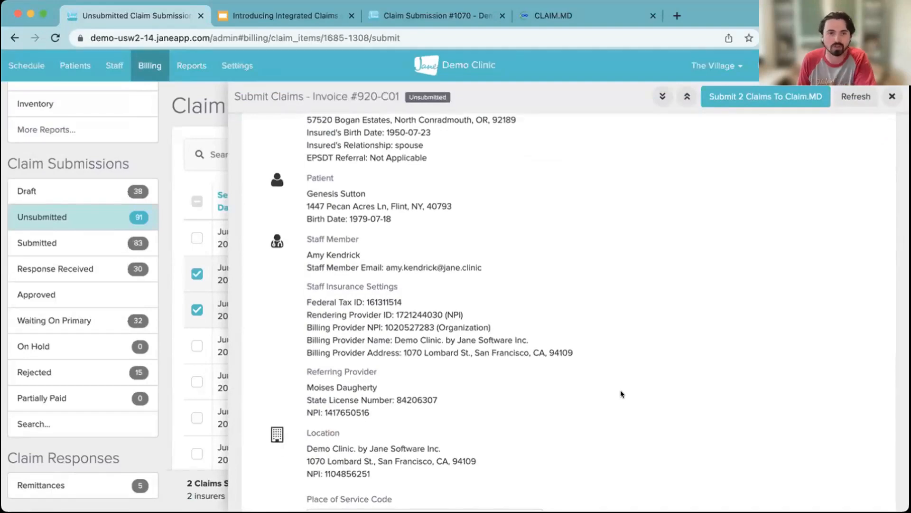
pyautogui.scroll(-12, 620, 393)
pyautogui.scroll(-5, 620, 394)
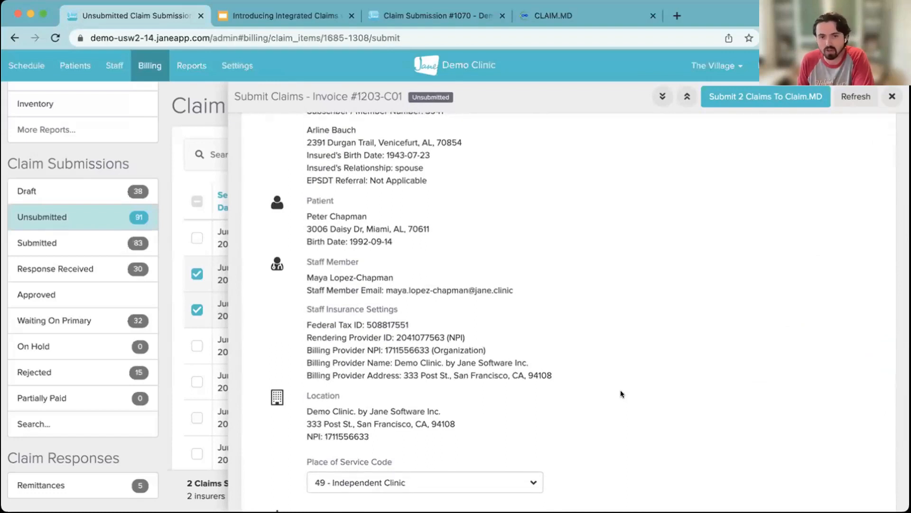
pyautogui.scroll(-4, 620, 394)
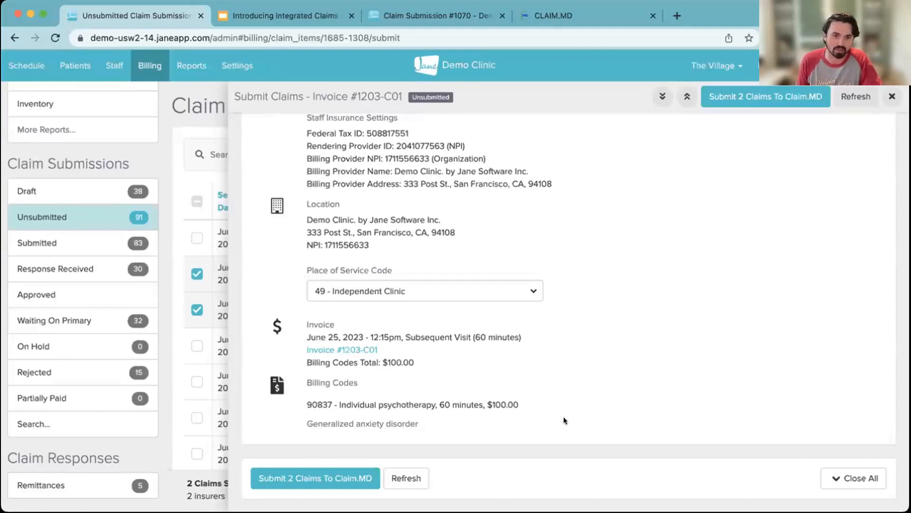
pyautogui.click(322, 478)
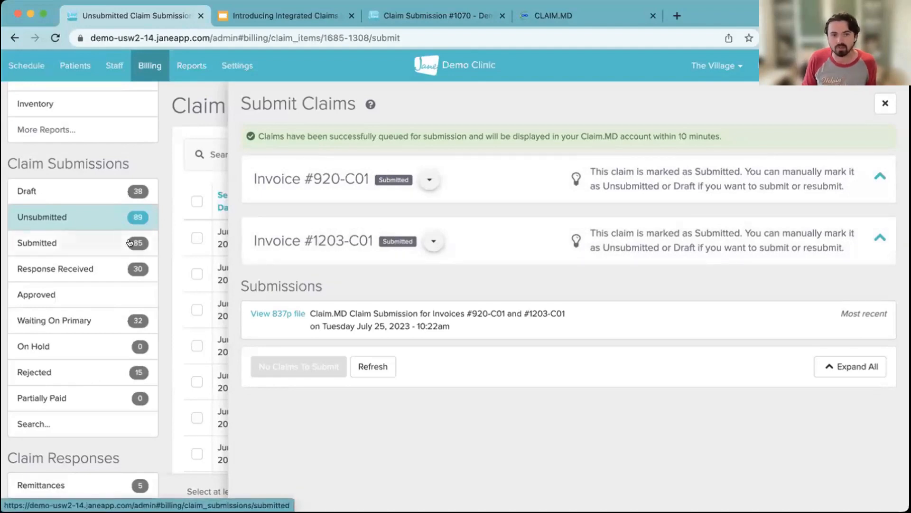
pyautogui.click(883, 103)
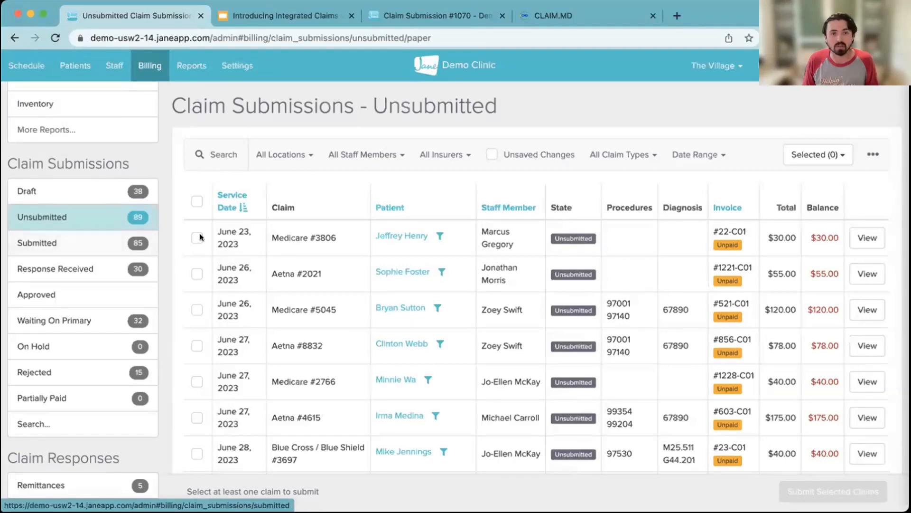
# - Open the rejected June 23, 2023 Medicare claim and expand the July 24, 2023 invalid information rejection in its submission history
pyautogui.click(89, 370)
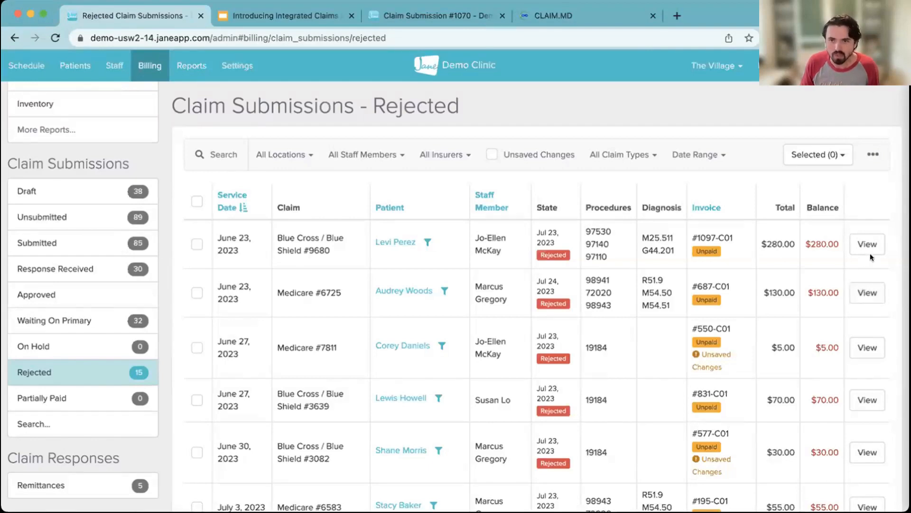
pyautogui.click(857, 292)
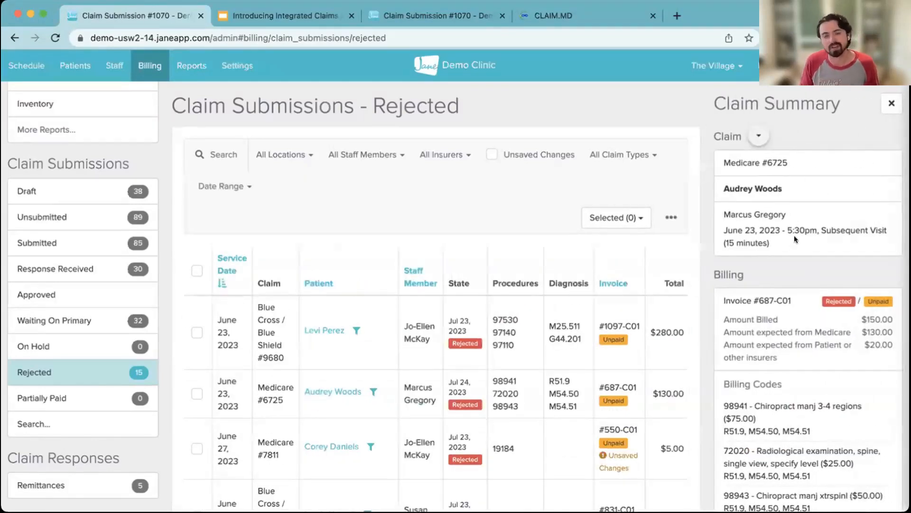
pyautogui.scroll(-4, 795, 239)
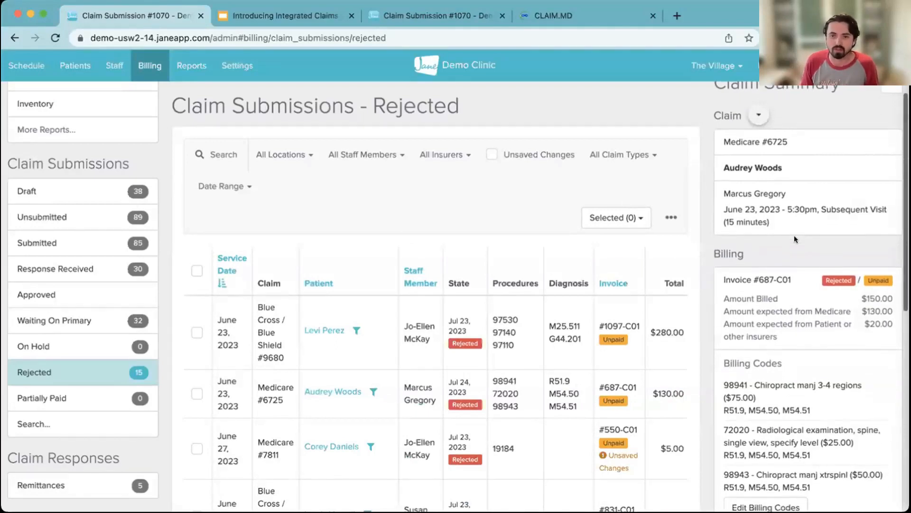
pyautogui.scroll(-3, 796, 239)
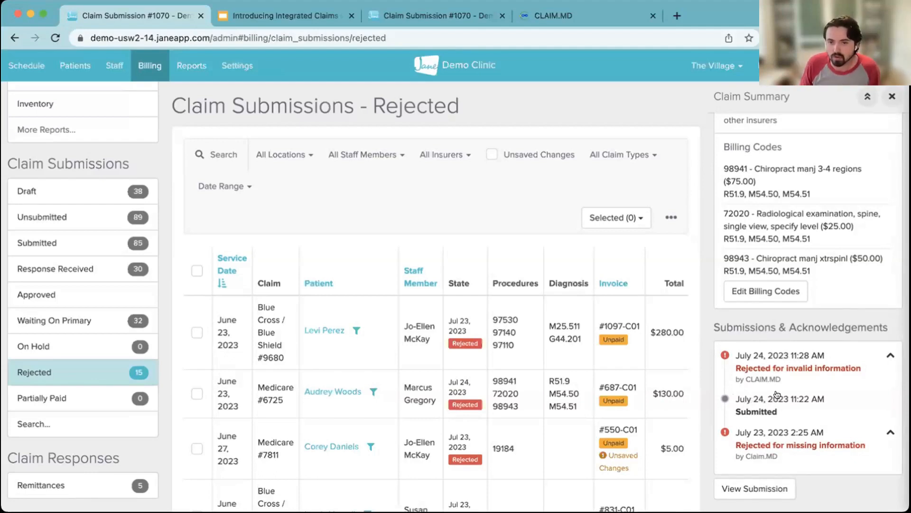
pyautogui.click(790, 361)
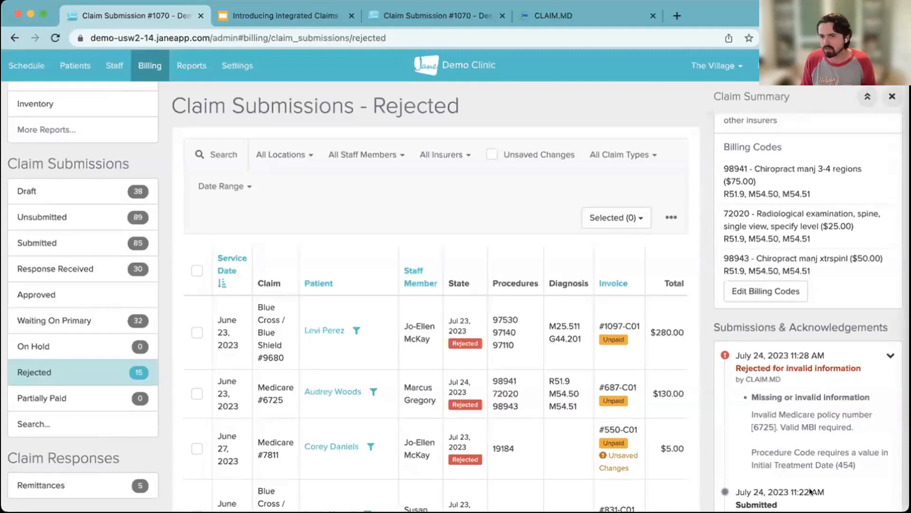
# - Open the Medicare insurance policy linked to the rejected claim and highlight its subscriber / member identification number
pyautogui.scroll(5, 825, 451)
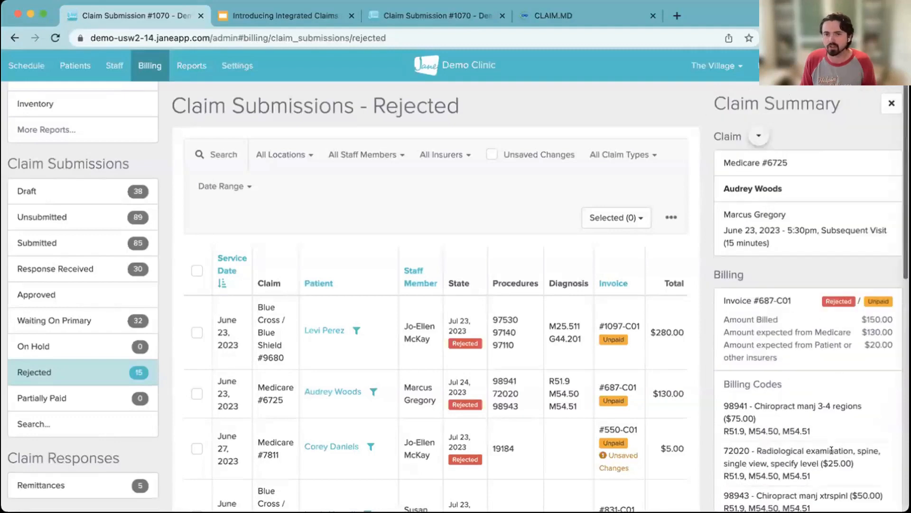
pyautogui.click(752, 139)
pyautogui.click(784, 178)
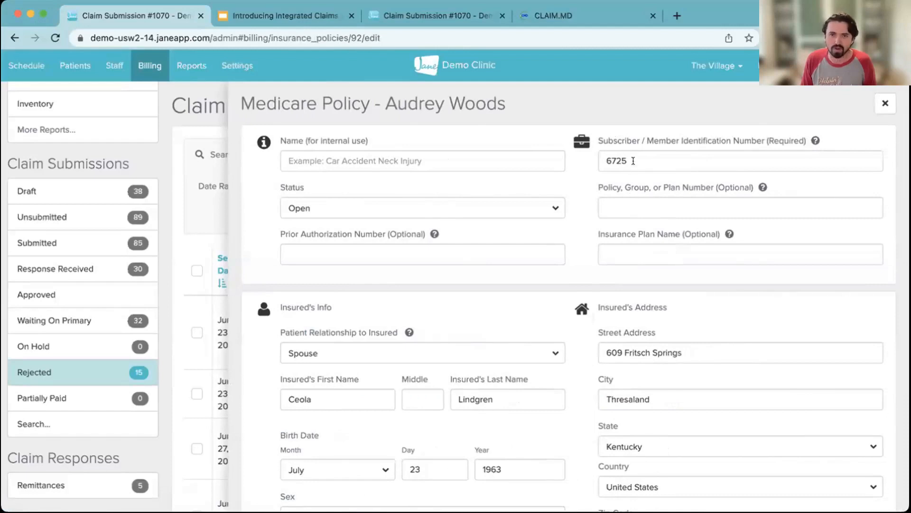
pyautogui.moveTo(633, 161); pyautogui.dragTo(568, 155)
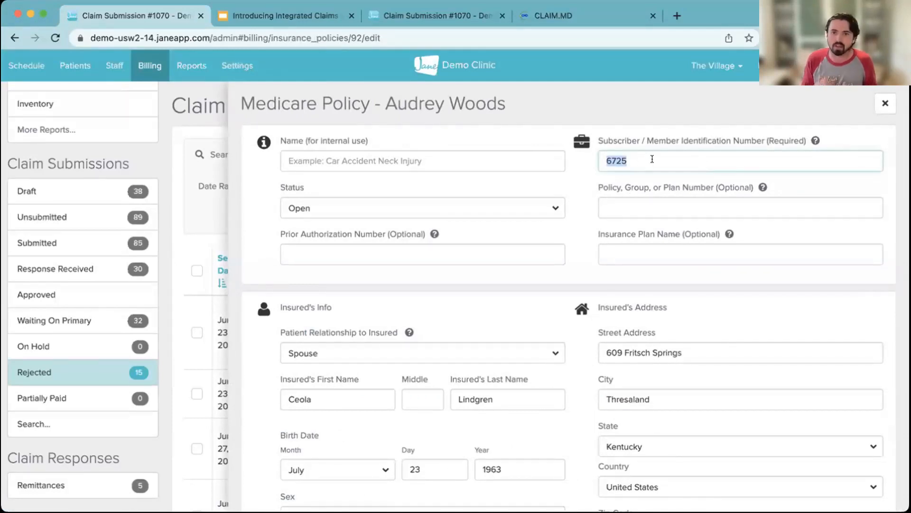
# - Set the policy's date of current illness to 2023-07-04, report it as Initial Treatment, and save the policy
pyautogui.scroll(-8, 665, 209)
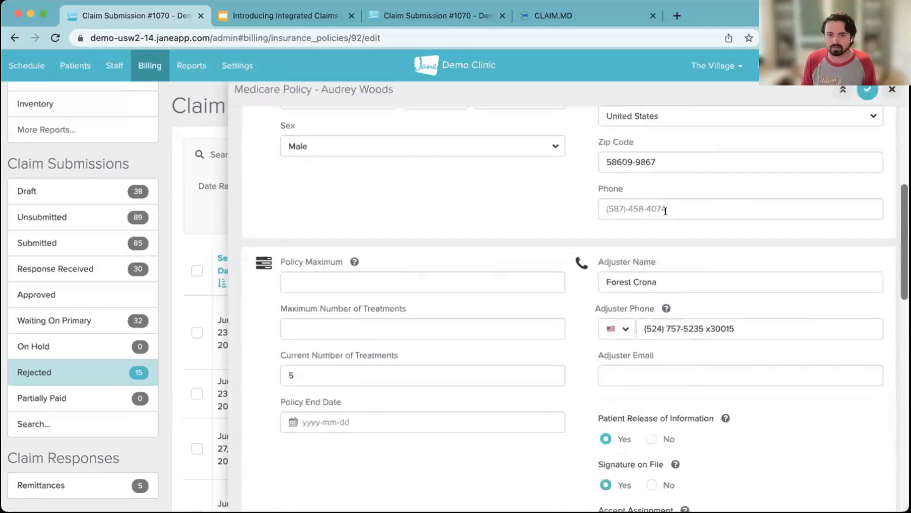
pyautogui.scroll(-8, 665, 211)
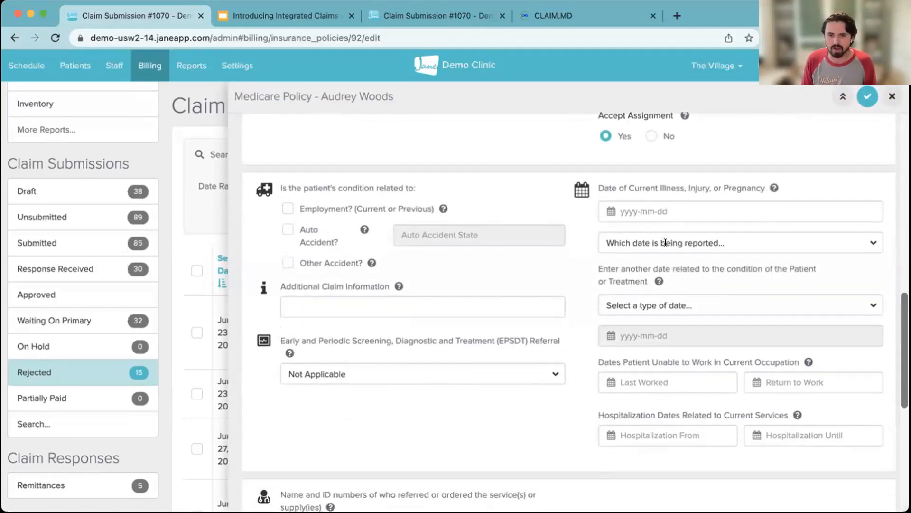
pyautogui.click(744, 237)
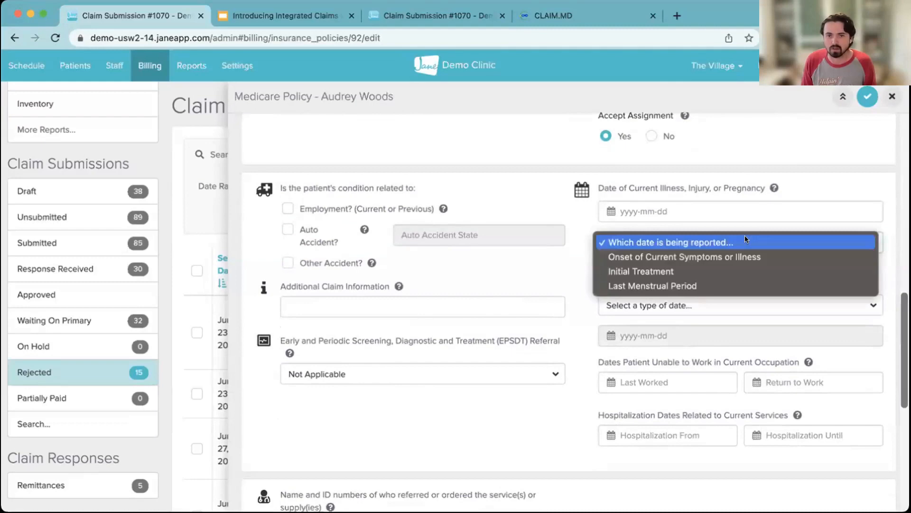
pyautogui.click(711, 271)
pyautogui.click(722, 211)
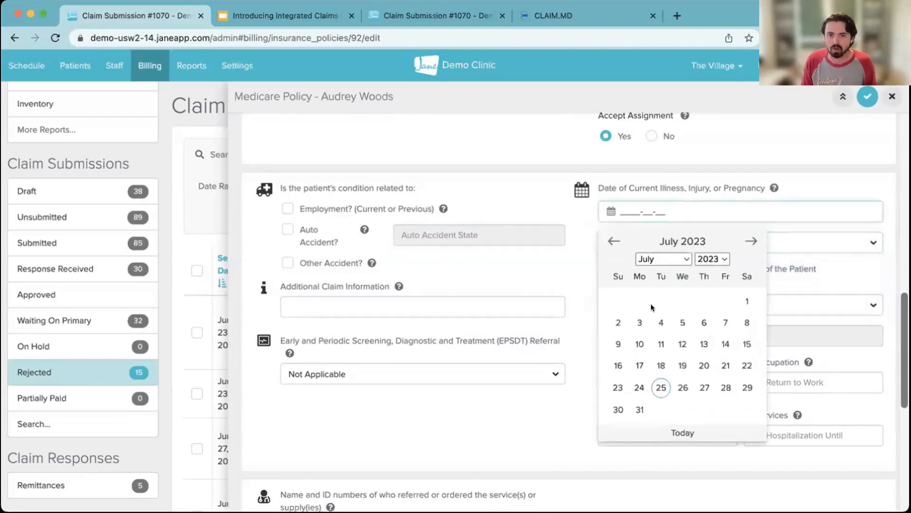
pyautogui.click(660, 319)
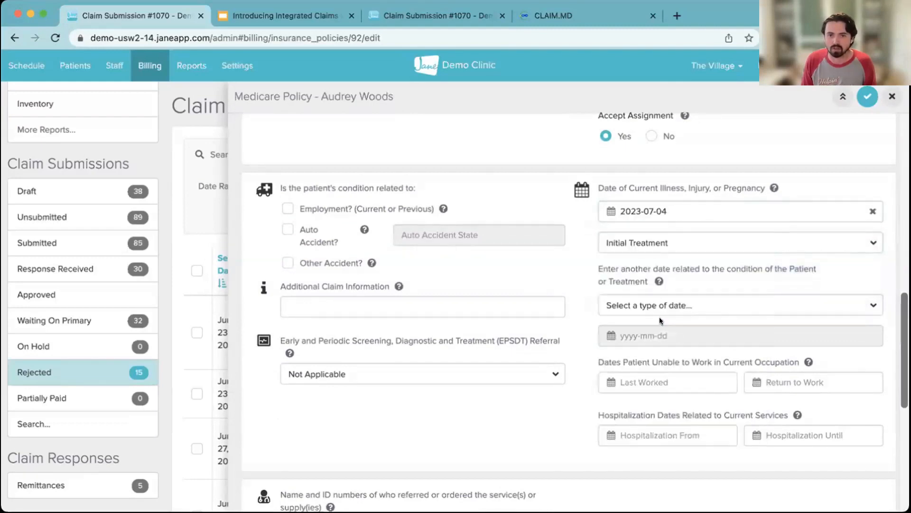
pyautogui.click(862, 97)
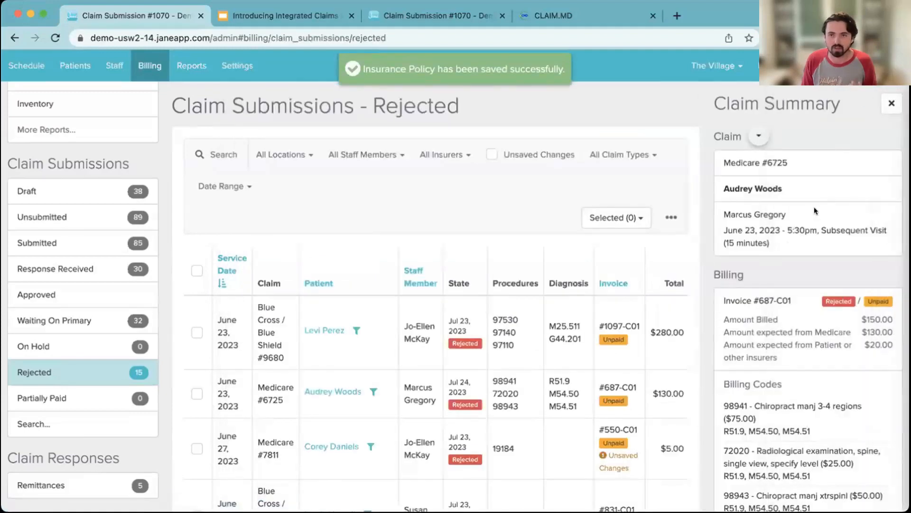
# - Mark the rejected Medicare claim as unsubmitted, resubmit it to Claim.MD, and close the submission view
pyautogui.scroll(-10, 805, 230)
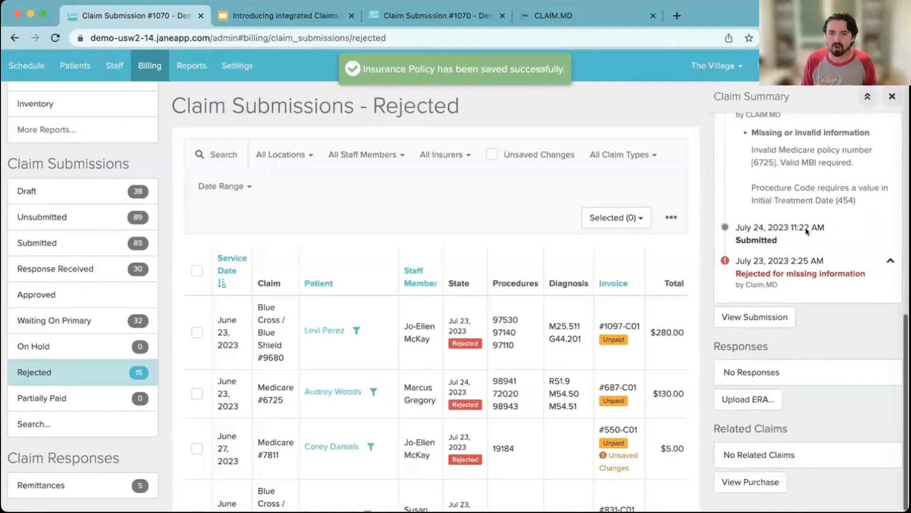
pyautogui.click(754, 314)
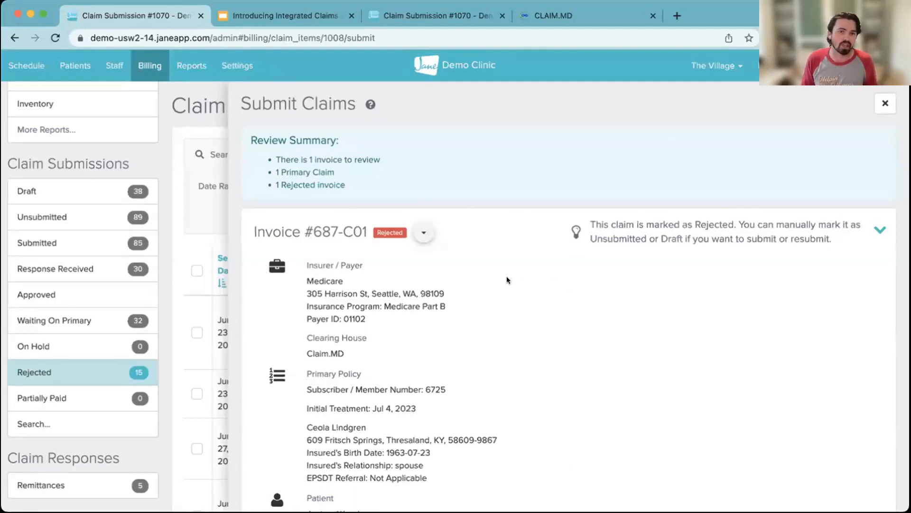
pyautogui.click(416, 226)
pyautogui.click(368, 366)
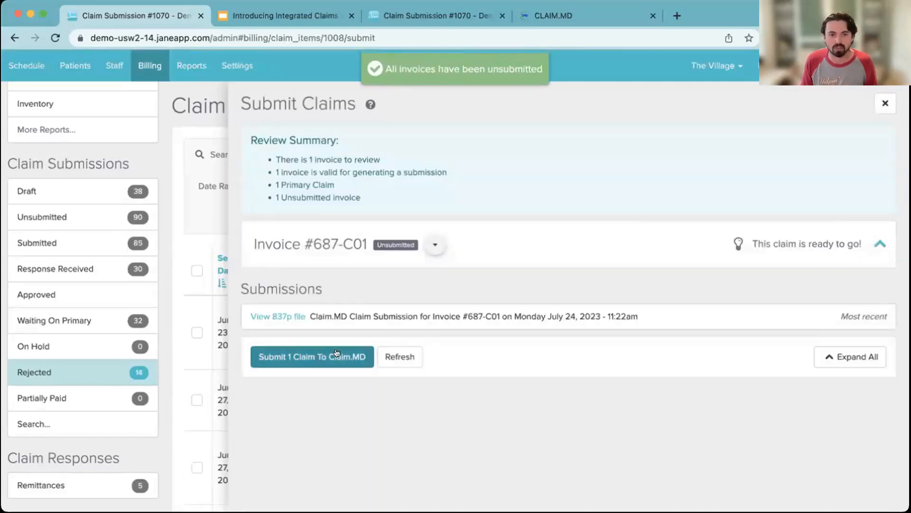
pyautogui.click(305, 355)
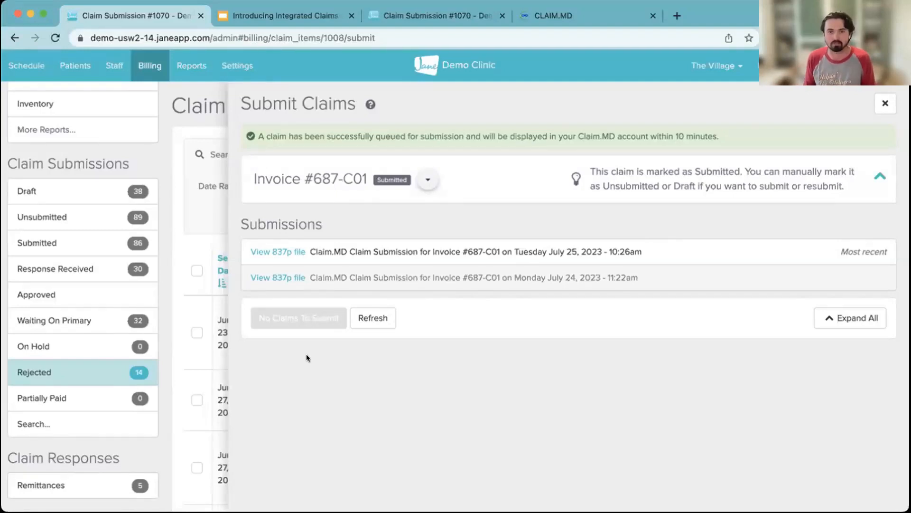
pyautogui.click(884, 105)
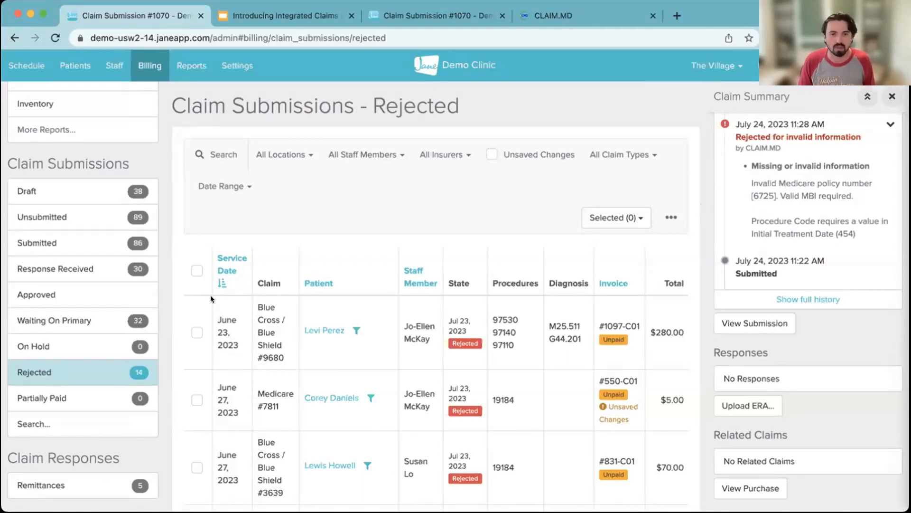
# - Open the Aetna remittance uploaded Jul 24, 2023 and record its $189.00 payment
pyautogui.scroll(-3, 118, 397)
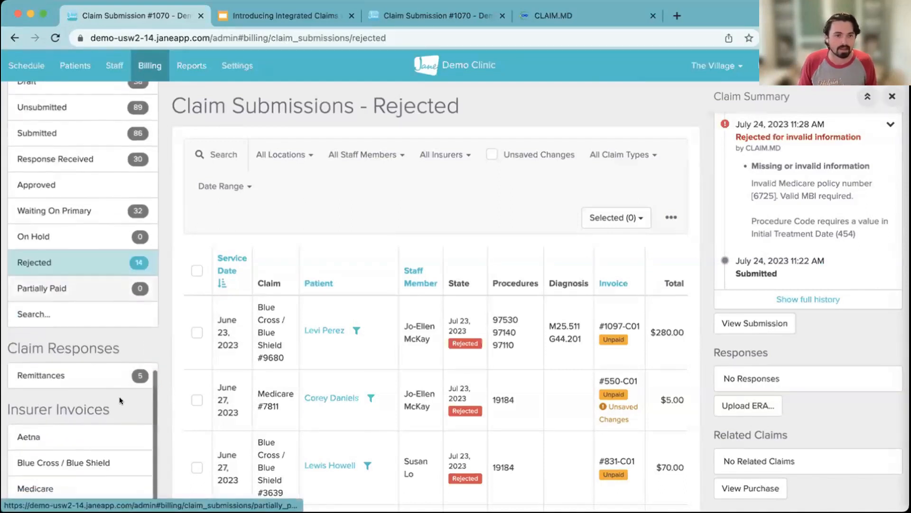
pyautogui.click(57, 373)
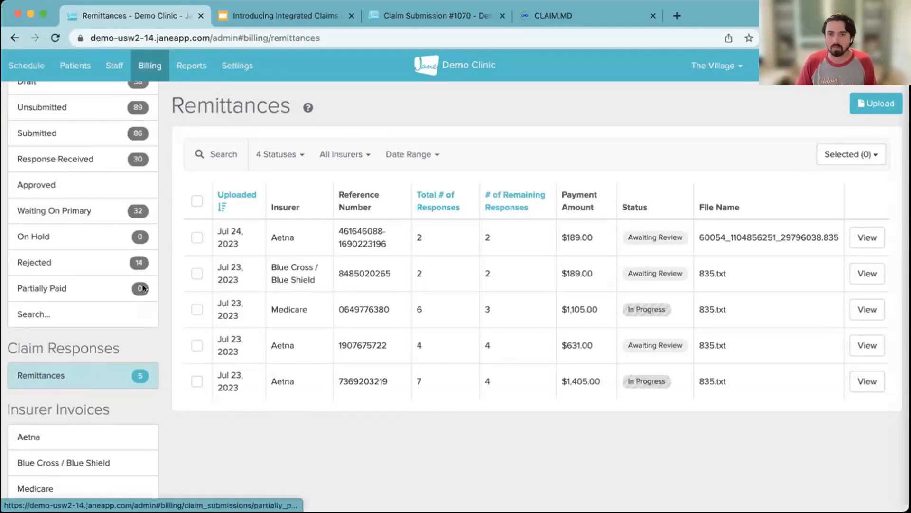
pyautogui.click(867, 238)
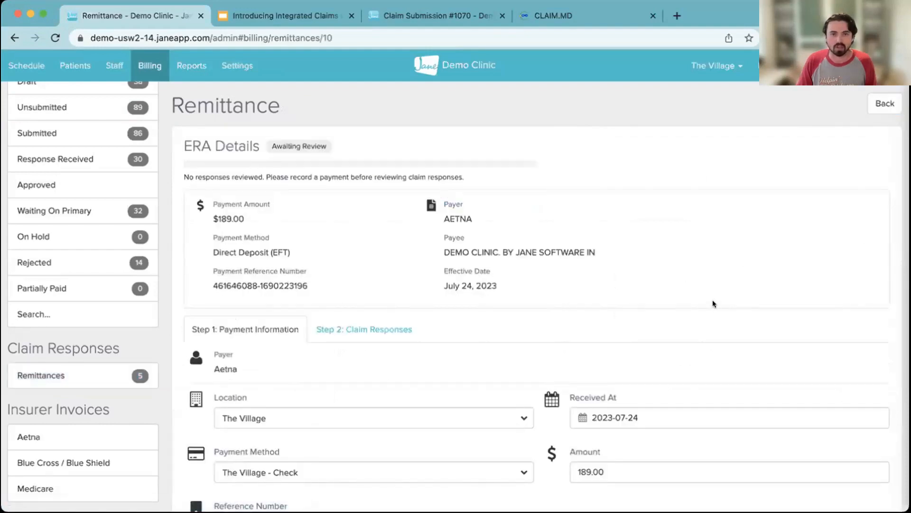
pyautogui.scroll(-2, 713, 302)
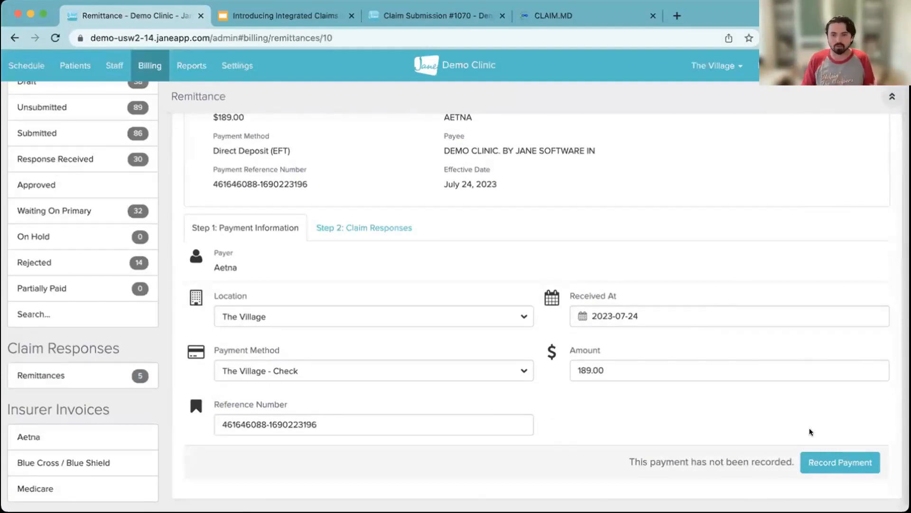
pyautogui.click(821, 464)
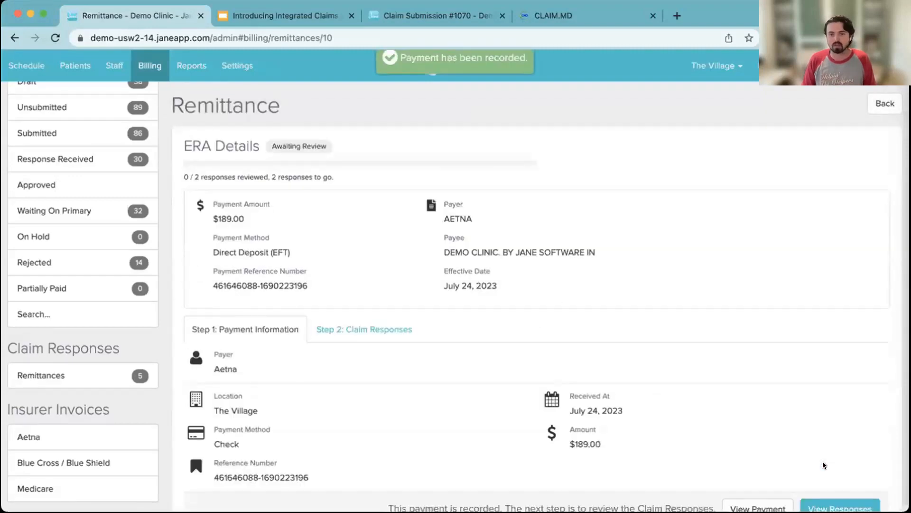
# - Show the remittance's claim responses and open the one for the June 23, 2023 2:00pm initial assessment and treatment
pyautogui.click(380, 322)
pyautogui.scroll(-2, 560, 327)
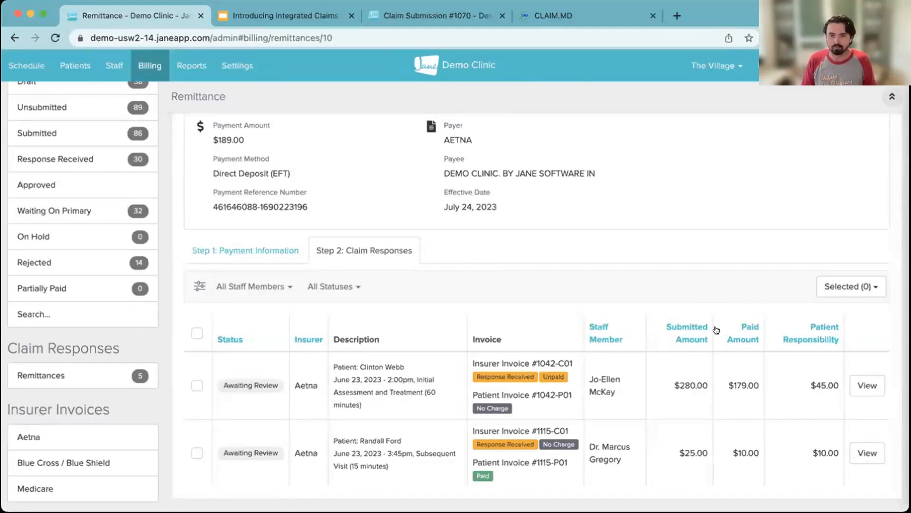
pyautogui.click(868, 385)
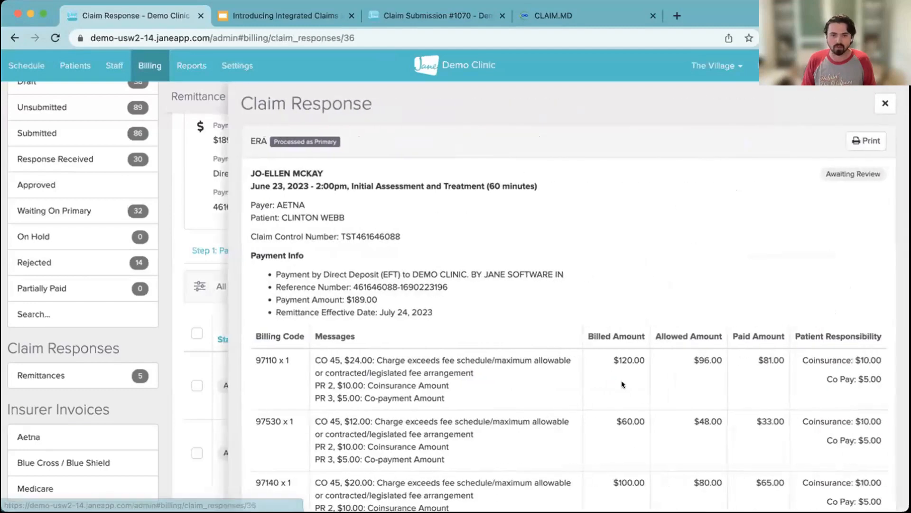
# - Review the initial assessment response's billed, allowed, paid and patient responsibility amounts, and apply its changes to the Aetna invoice
pyautogui.scroll(-2, 623, 384)
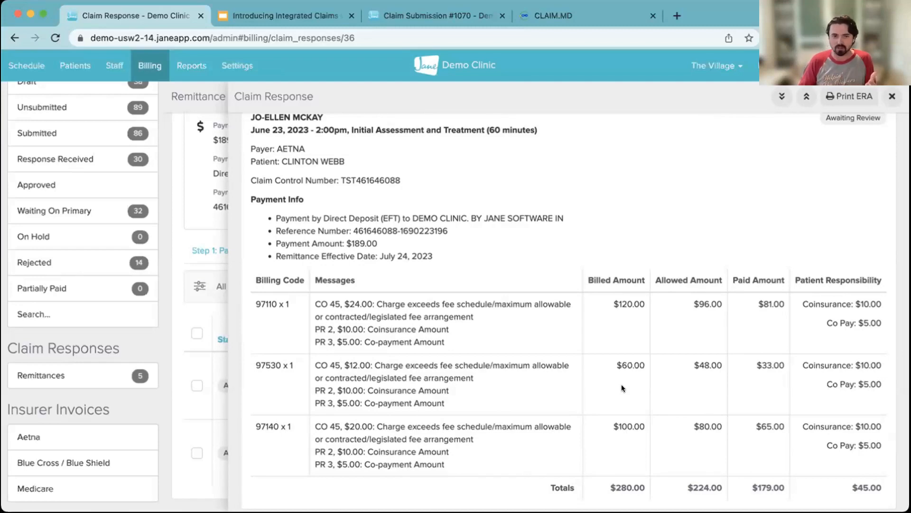
pyautogui.scroll(-10, 621, 387)
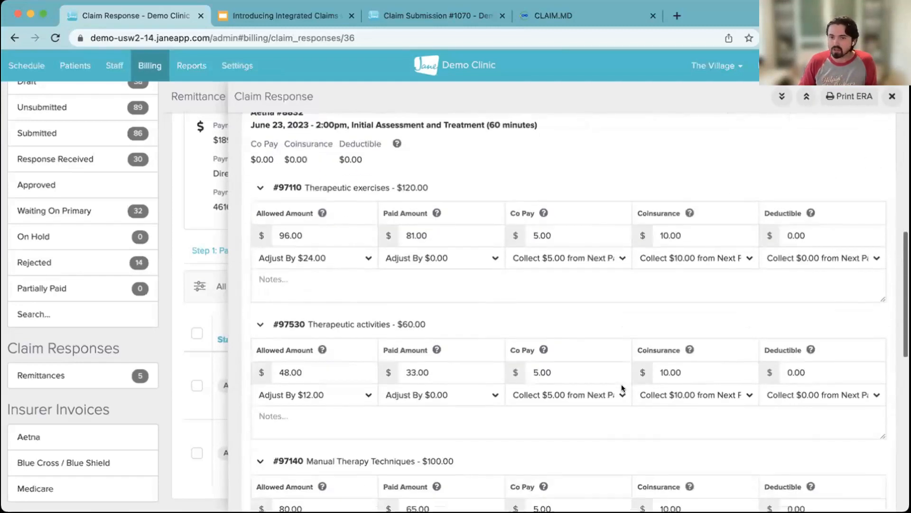
pyautogui.scroll(-7, 622, 387)
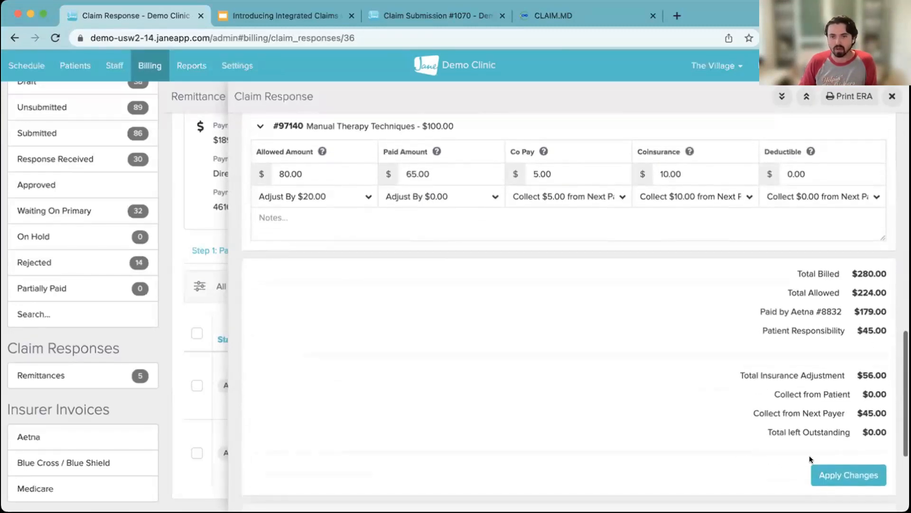
pyautogui.scroll(1, 529, 348)
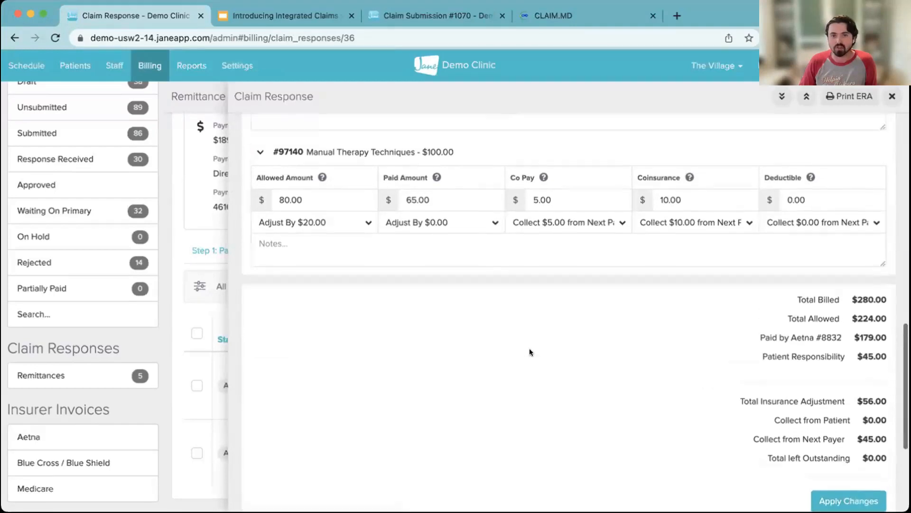
pyautogui.scroll(10, 529, 351)
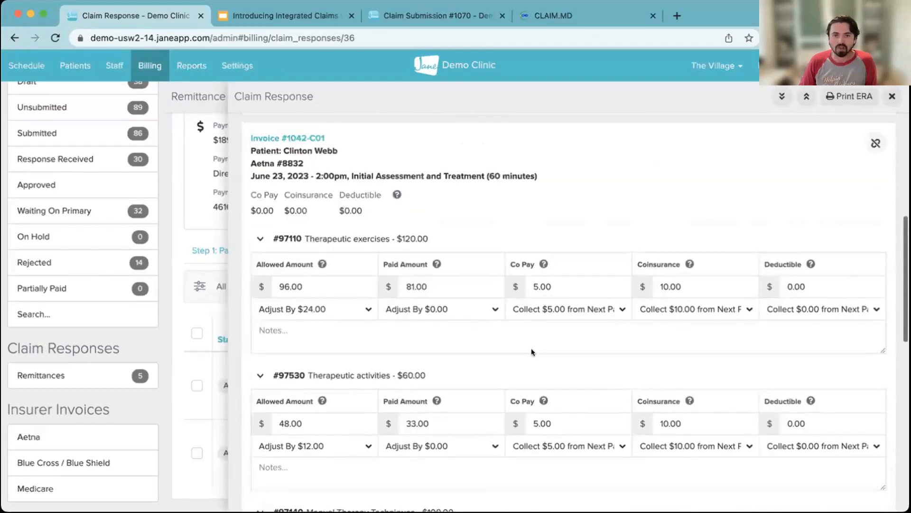
pyautogui.scroll(10, 531, 351)
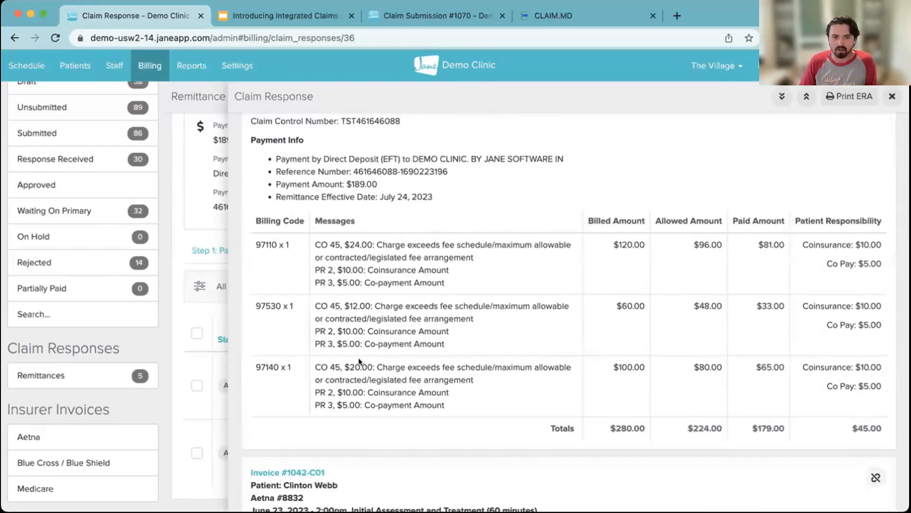
pyautogui.scroll(-10, 358, 358)
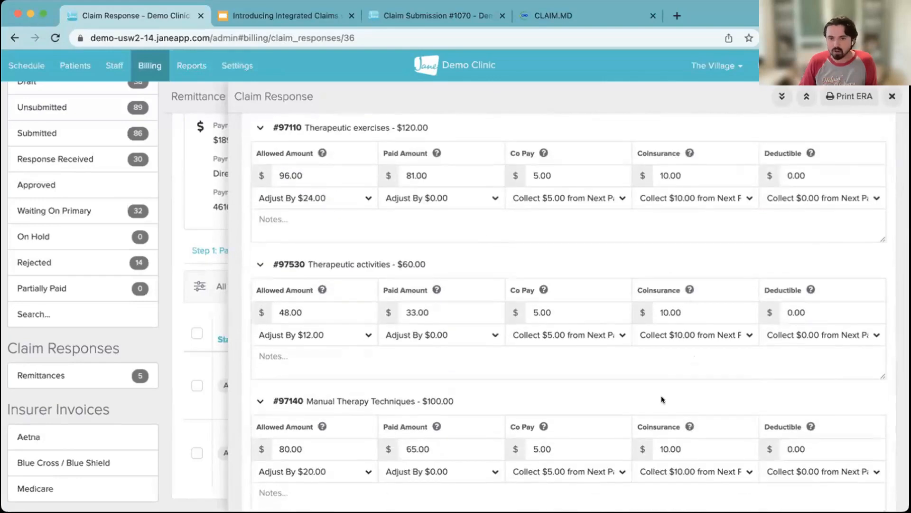
pyautogui.scroll(-8, 659, 395)
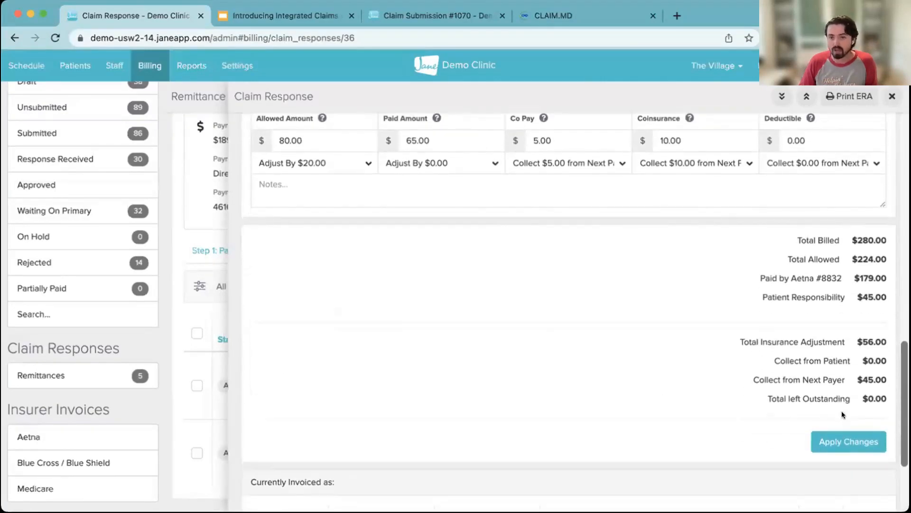
pyautogui.click(840, 442)
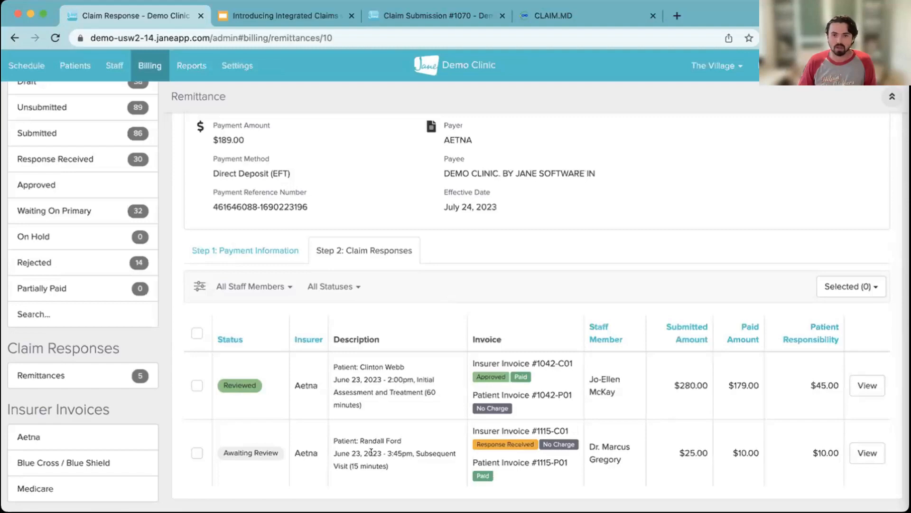
# - Open the claim response for the June 23, 2023 3:45pm subsequent visit and apply its changes
pyautogui.click(859, 453)
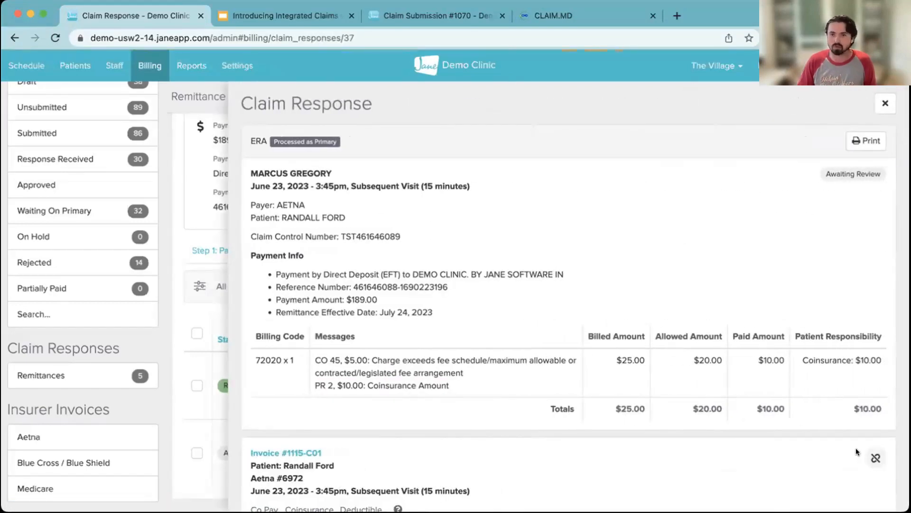
pyautogui.scroll(-10, 856, 448)
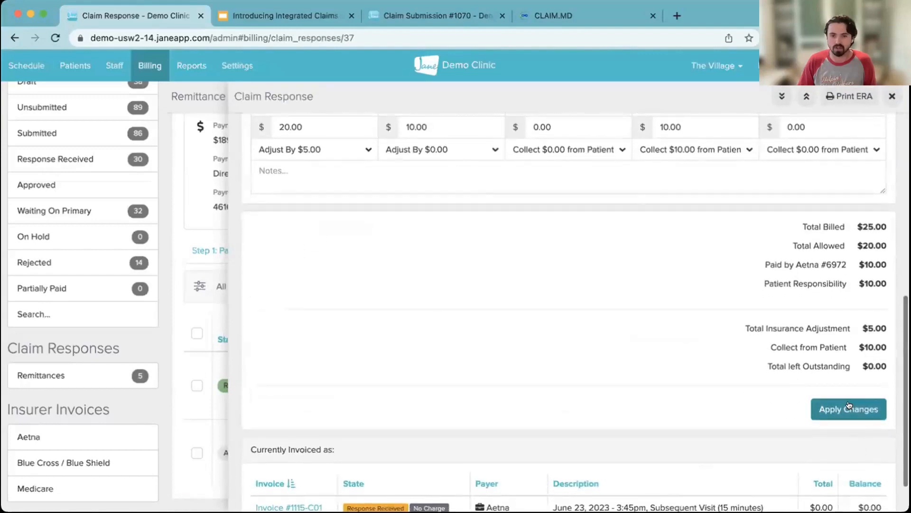
pyautogui.click(851, 403)
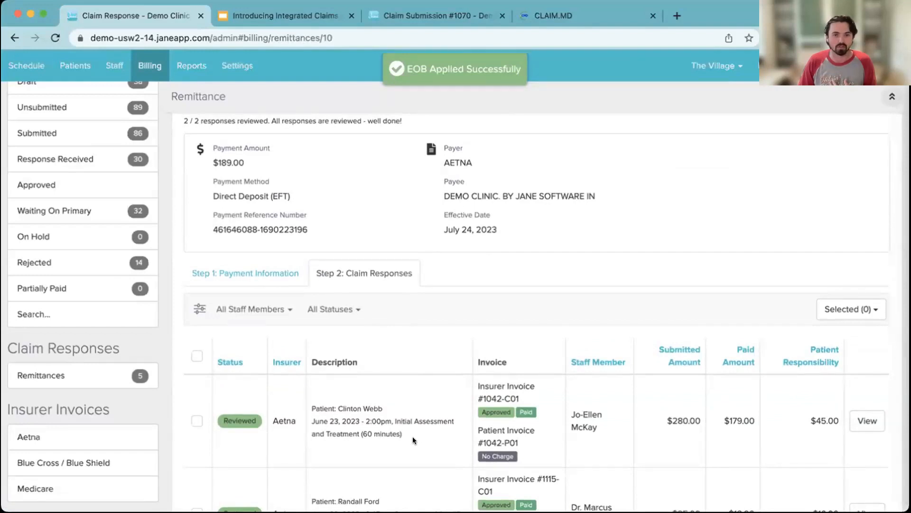
# - Check the remittance's review status, return to the remittances list, and show the claim submissions with responses received
pyautogui.scroll(2, 413, 440)
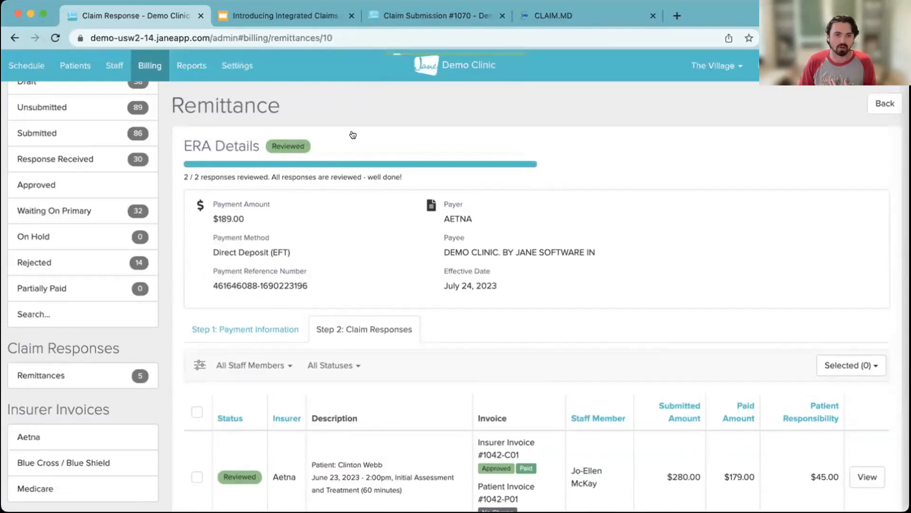
pyautogui.click(82, 374)
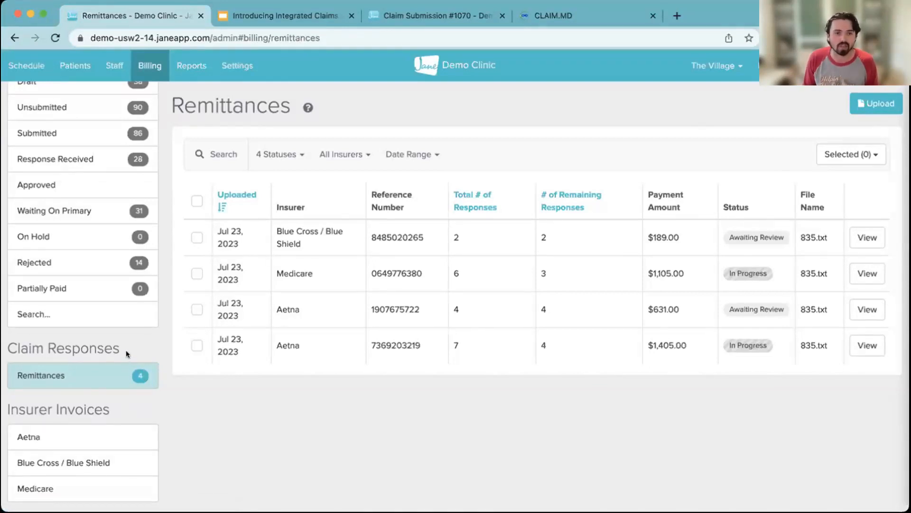
pyautogui.click(98, 159)
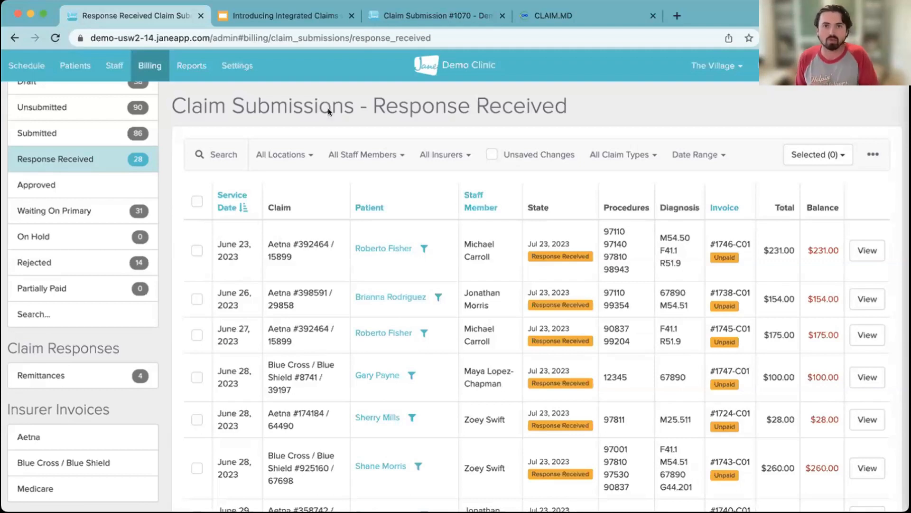
# - Switch to CLAIM.MD, show Manage Claims, and list the rejected claims uploaded today
pyautogui.click(602, 5)
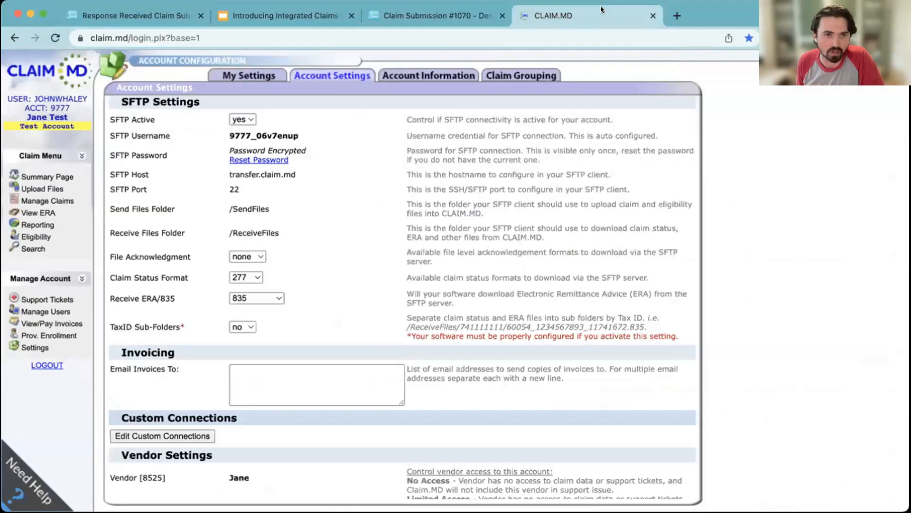
pyautogui.click(54, 202)
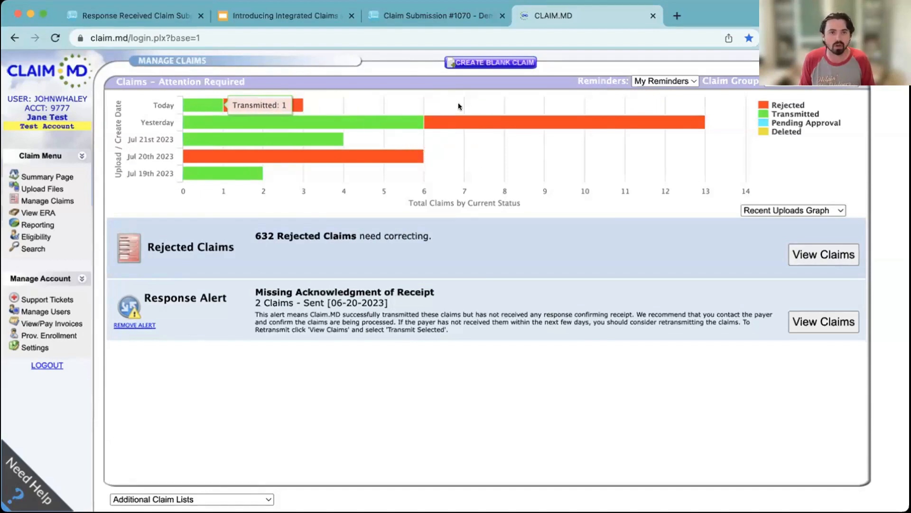
pyautogui.moveTo(275, 103)
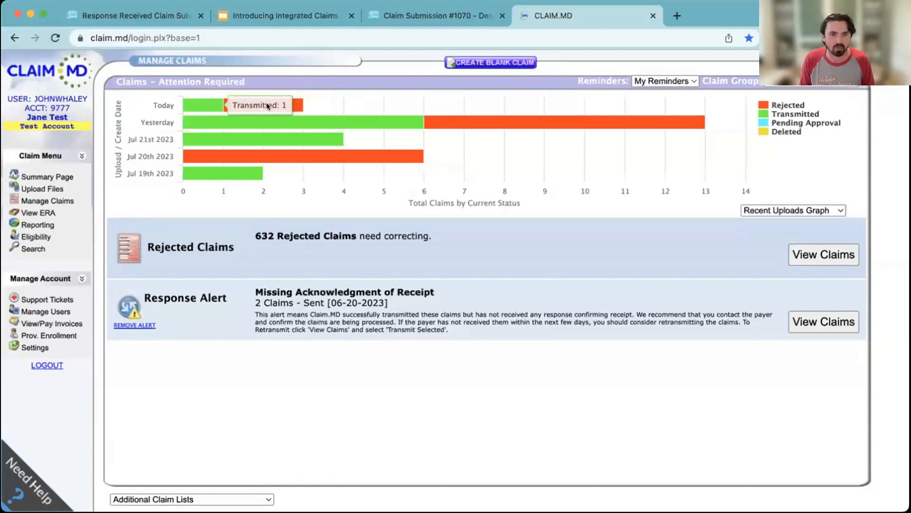
pyautogui.click(282, 105)
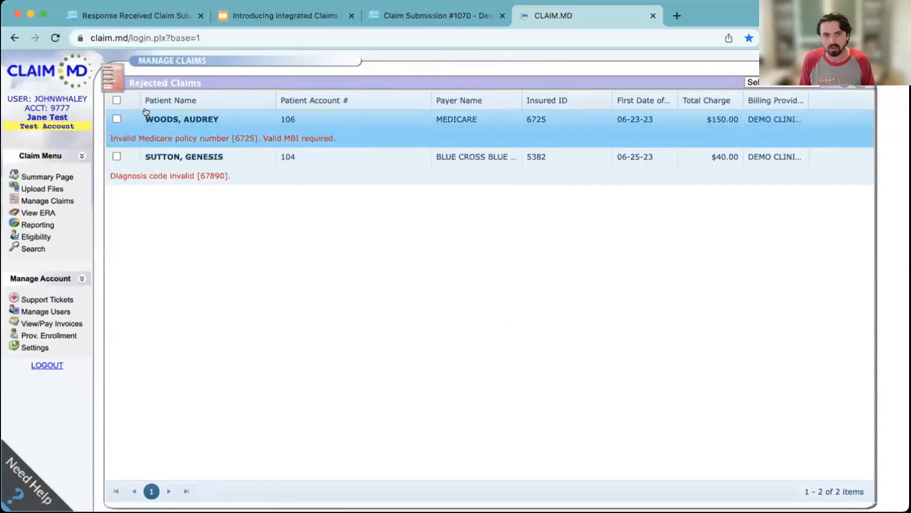
# - Switch back to Jane's claim submission page and show the payment information of the Aetna remittance uploaded Jul 25, 2023
pyautogui.click(459, 10)
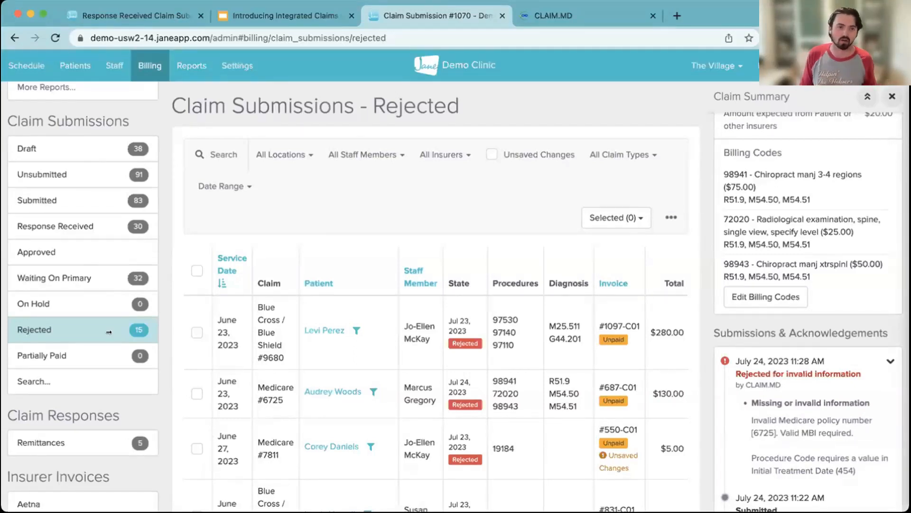
pyautogui.click(60, 439)
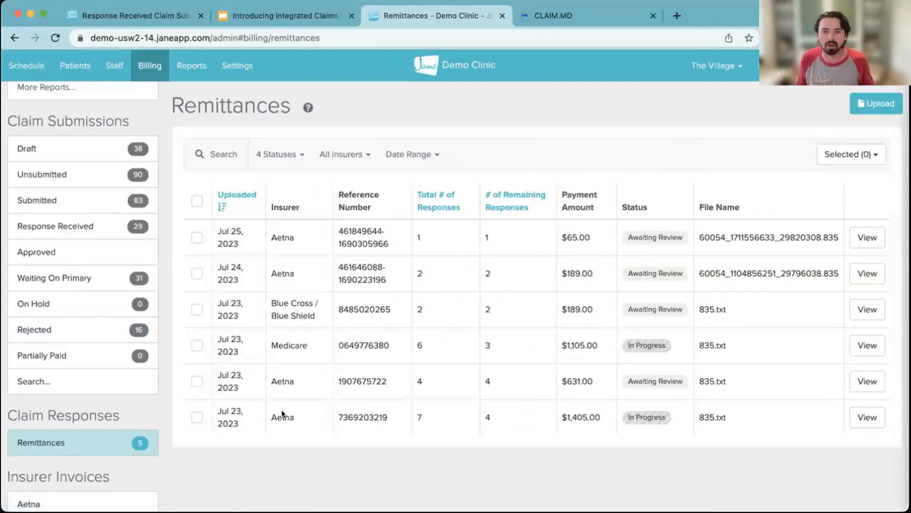
pyautogui.click(863, 238)
pyautogui.scroll(-2, 662, 334)
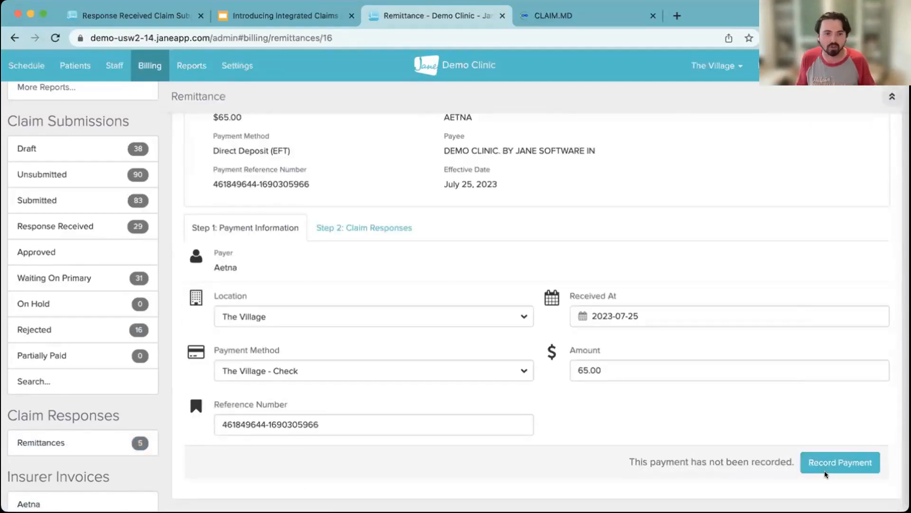
# - Open Aetna's insurer invoices and show the payments received from this insurer
pyautogui.scroll(-2, 71, 451)
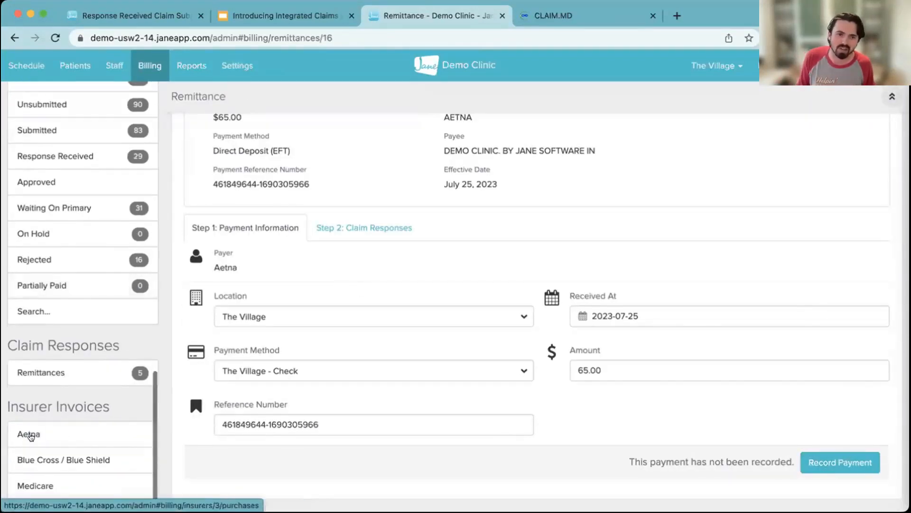
pyautogui.click(80, 436)
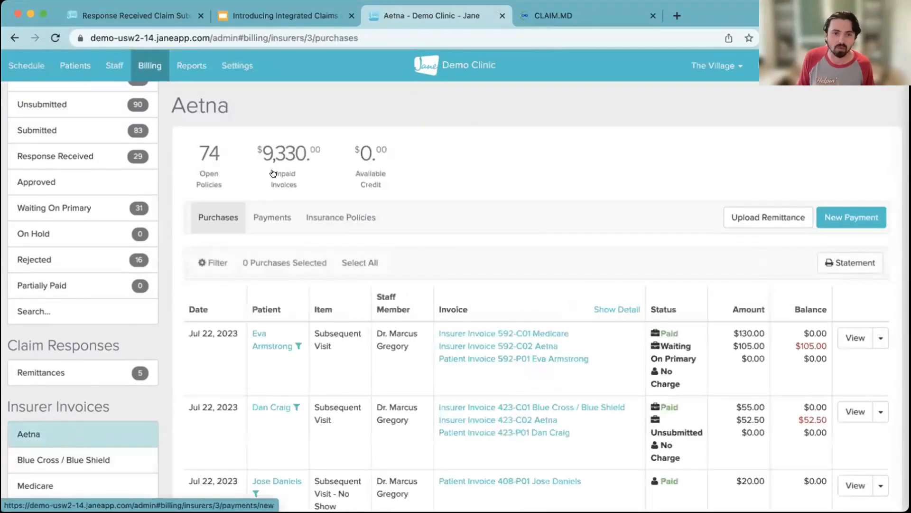
pyautogui.click(271, 216)
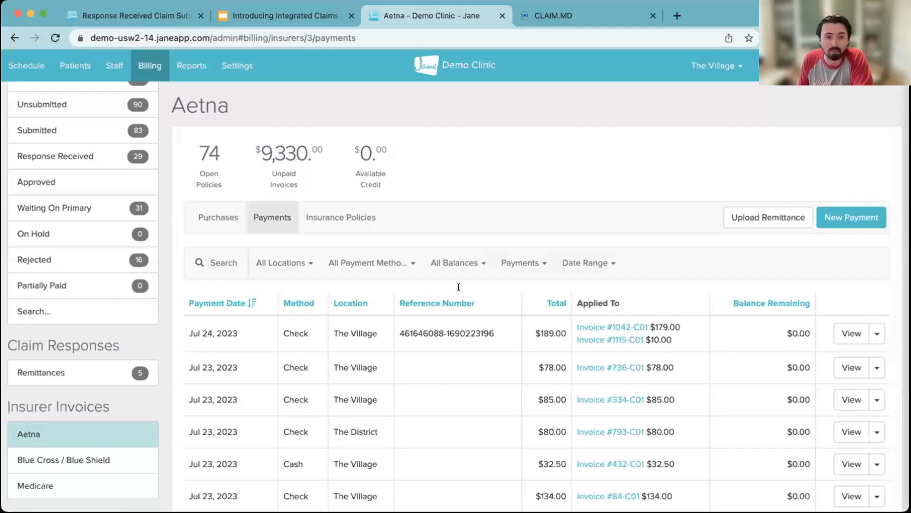
# - Look through the submitted and response-received claims, and review the summary of the Aetna claim for the June 23, 2023 30 Minute Return Visit
pyautogui.scroll(3, 116, 258)
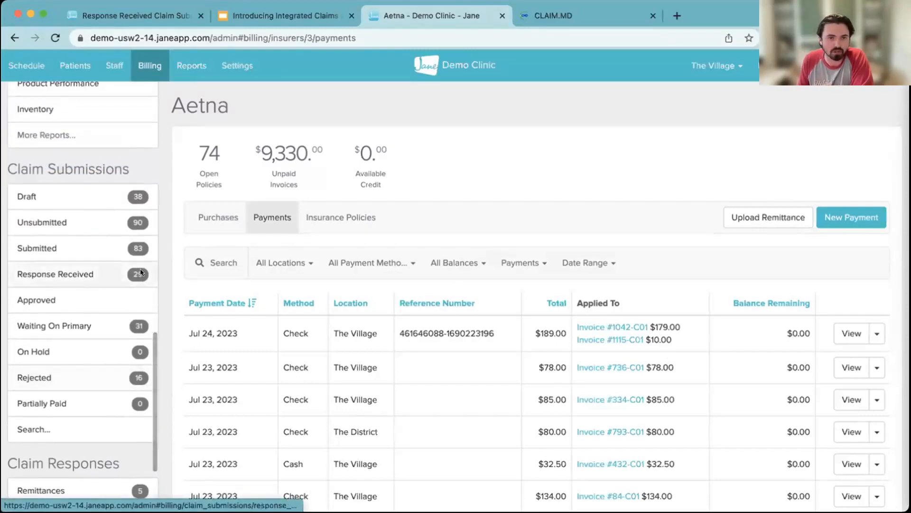
pyautogui.click(86, 249)
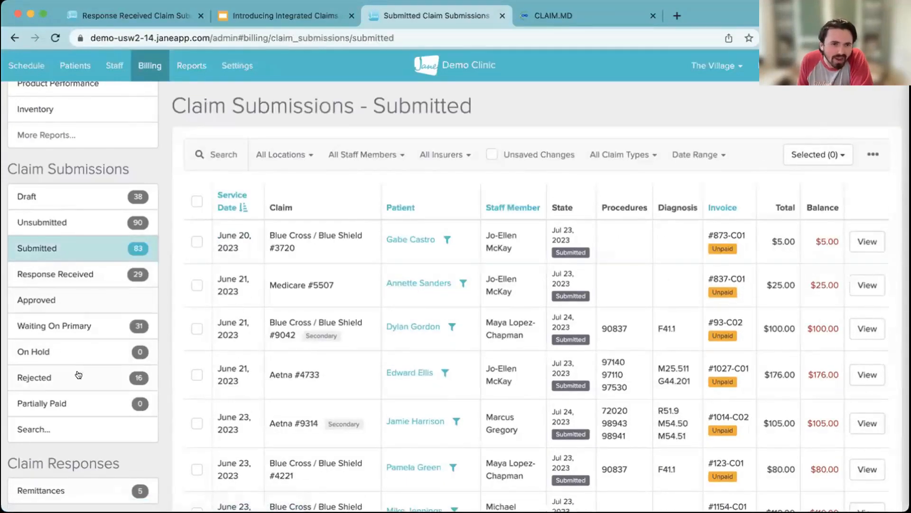
pyautogui.click(93, 275)
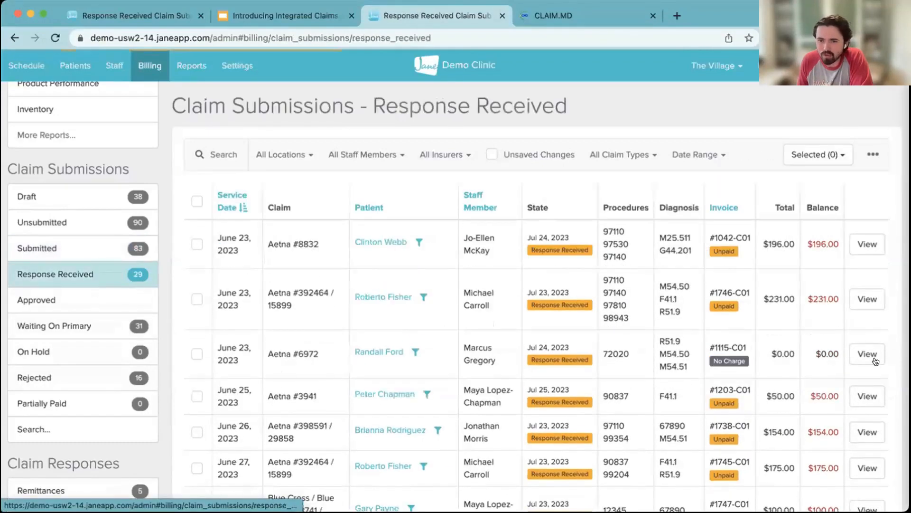
pyautogui.click(866, 294)
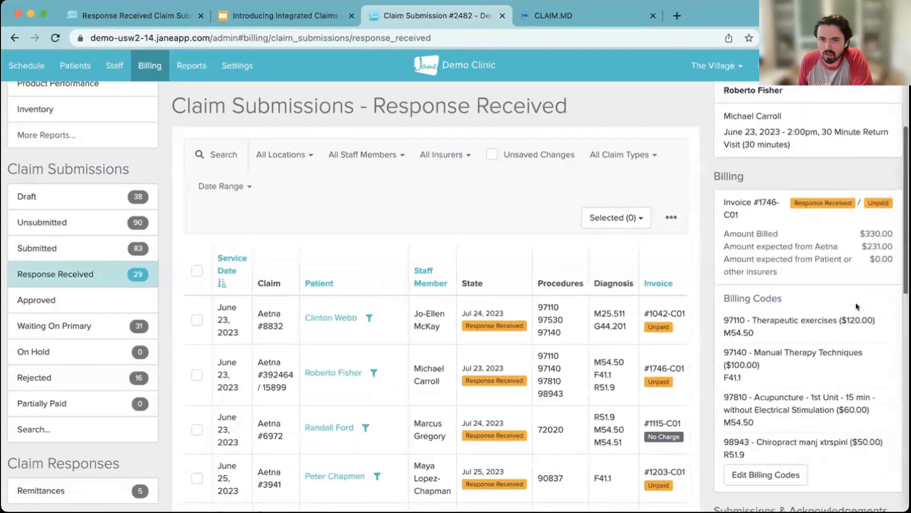
pyautogui.scroll(-10, 856, 303)
pyautogui.scroll(3, 855, 303)
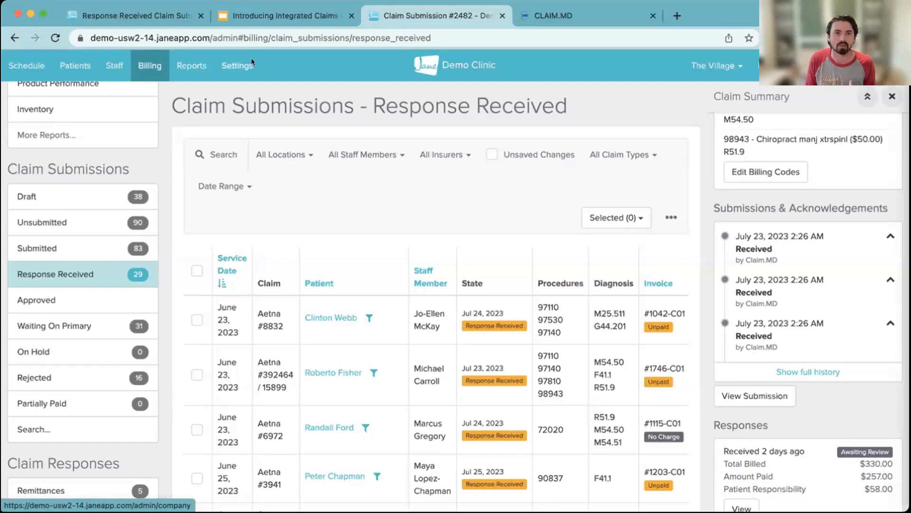
# - Open billing code 90837 for editing in the clinic settings and examine its billed amounts, modifiers and allowed amounts per insurer
pyautogui.click(234, 65)
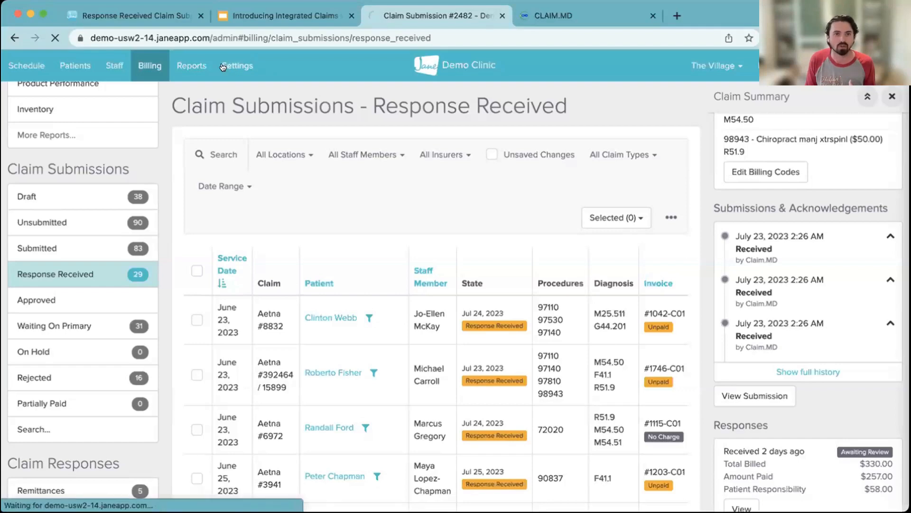
pyautogui.scroll(-15, 106, 252)
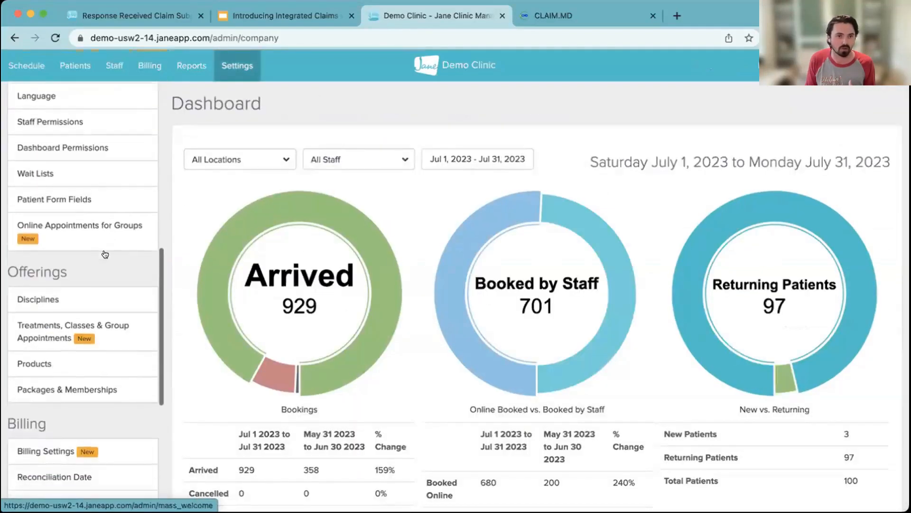
pyautogui.click(105, 255)
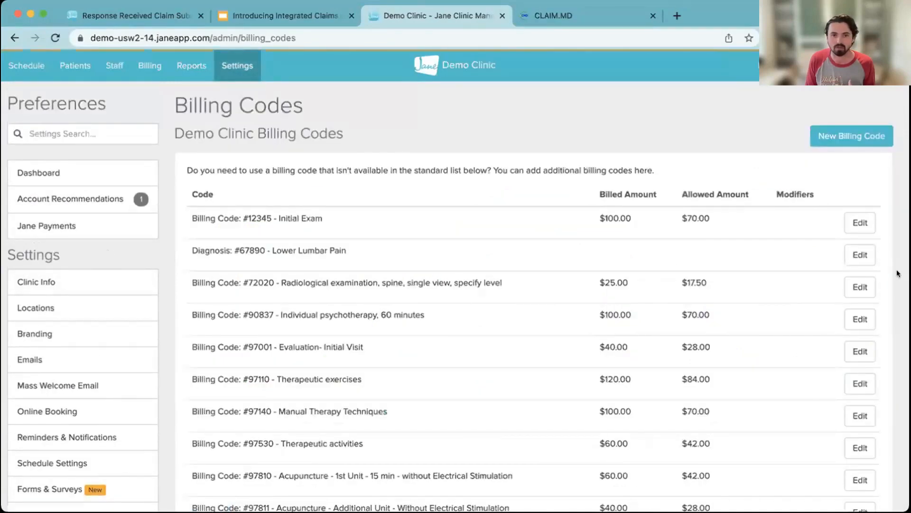
pyautogui.click(857, 318)
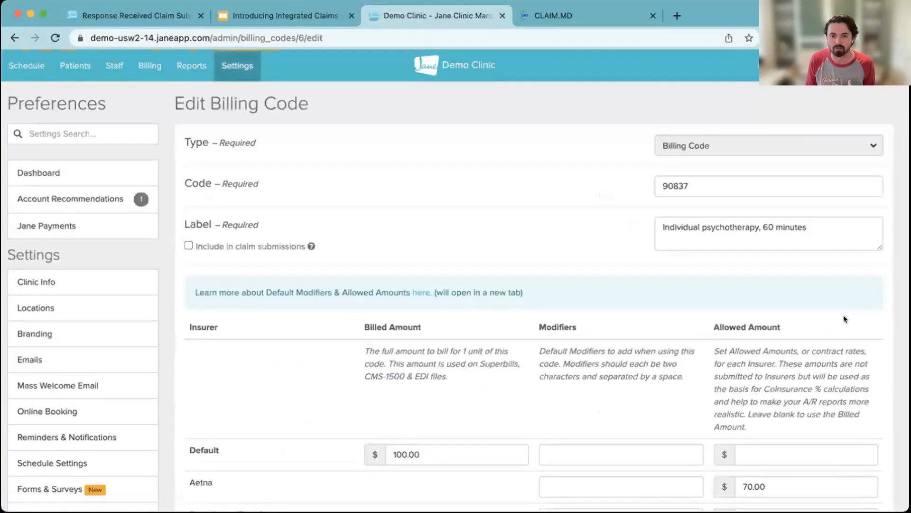
pyautogui.scroll(-2, 829, 354)
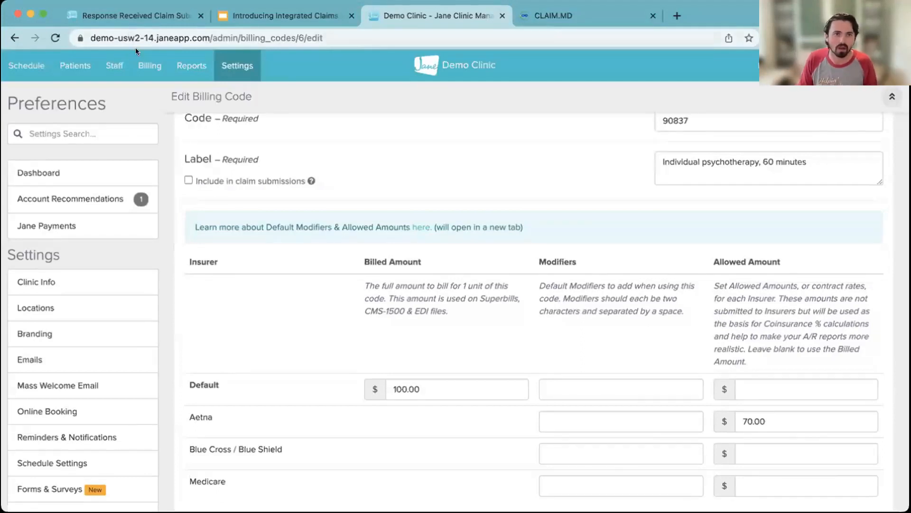
# - Select the unsubmitted secondary Blue Cross / Blue Shield claim dated June 23, 2023, and open its claim submission form from billing
pyautogui.click(145, 63)
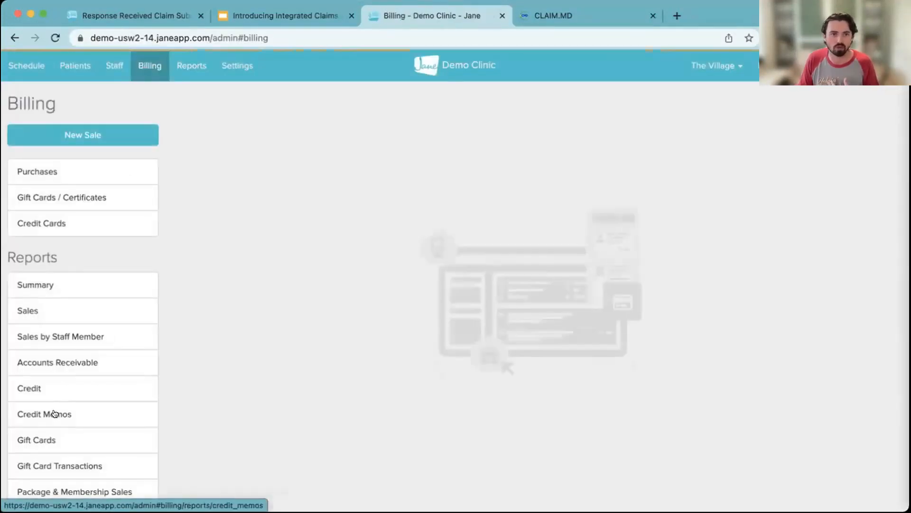
pyautogui.scroll(-15, 63, 463)
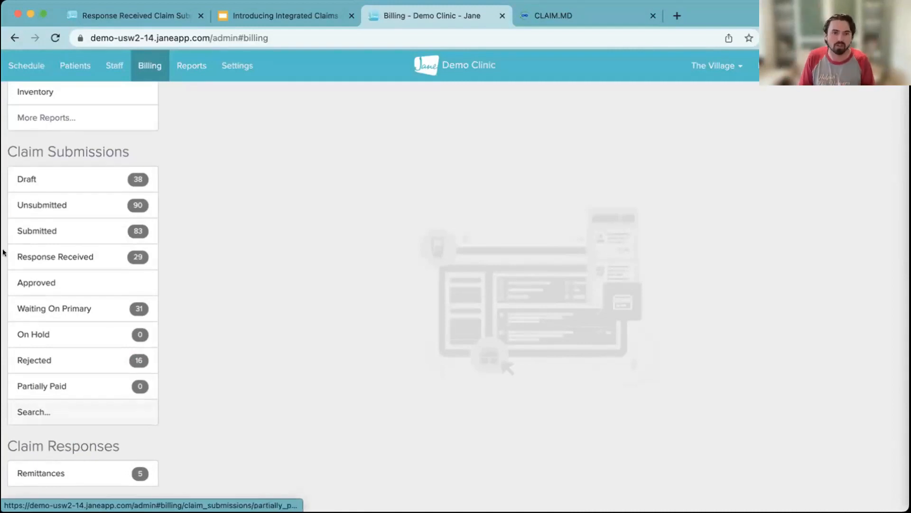
pyautogui.click(96, 203)
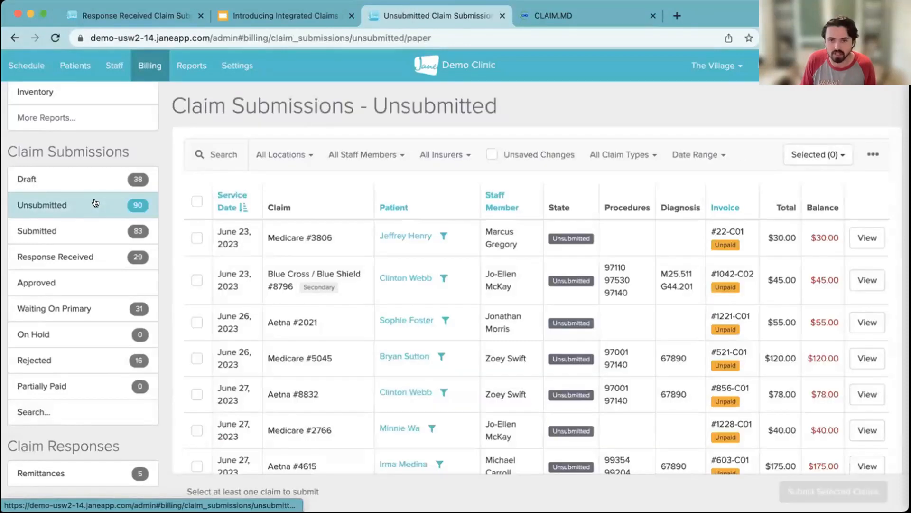
pyautogui.click(197, 280)
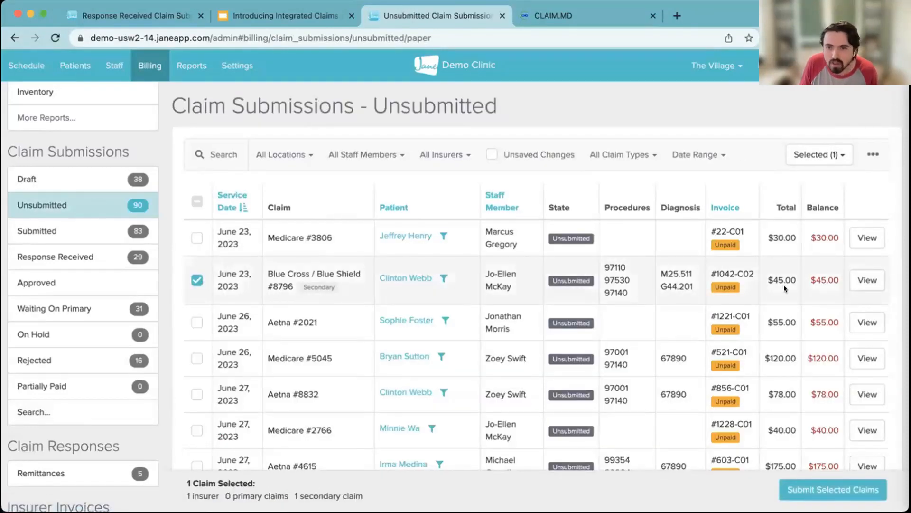
pyautogui.click(864, 281)
pyautogui.click(631, 488)
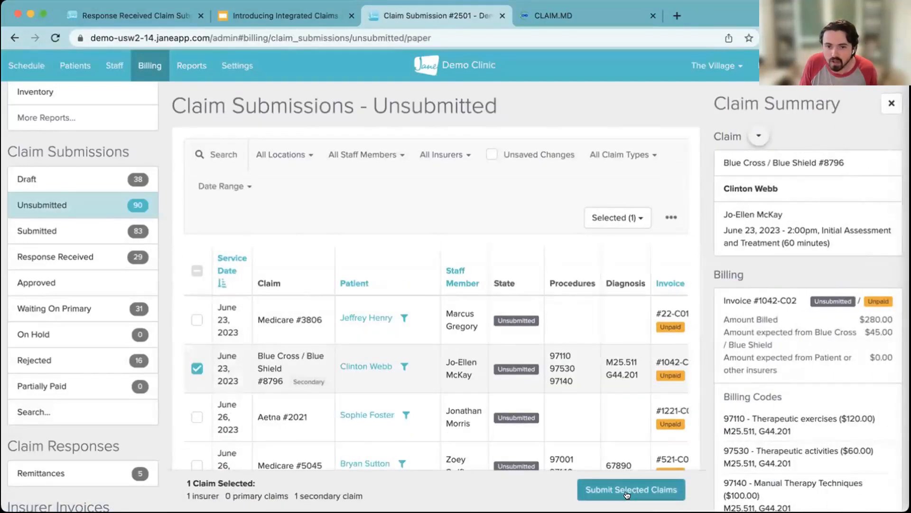
# - Examine the primary remittance details, amounts paid by primary and payer adjustments for each billing code on the secondary claim
pyautogui.scroll(-15, 541, 421)
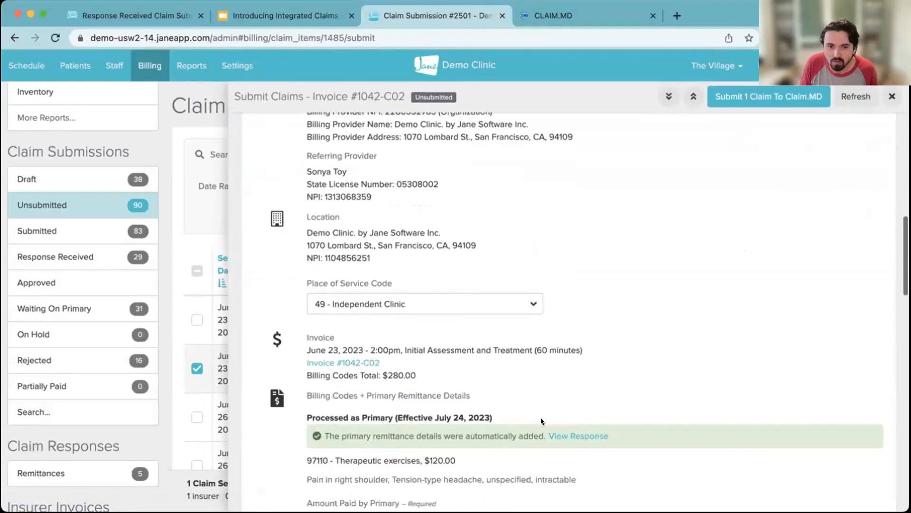
pyautogui.scroll(3, 540, 417)
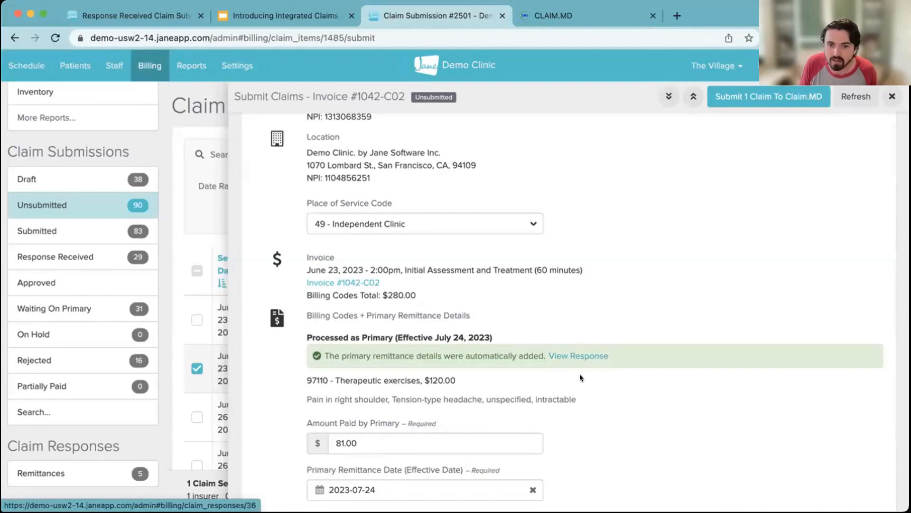
pyautogui.scroll(-2, 558, 349)
pyautogui.scroll(2, 522, 387)
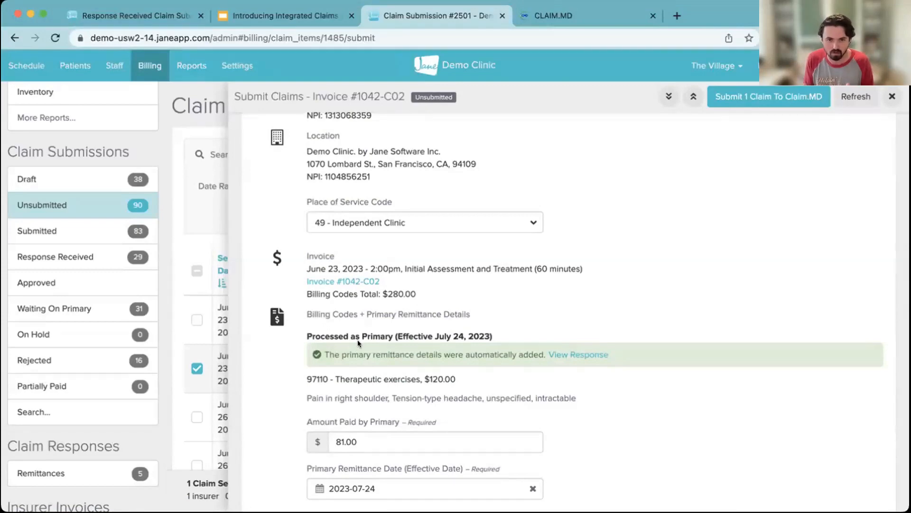
pyautogui.scroll(-2, 357, 340)
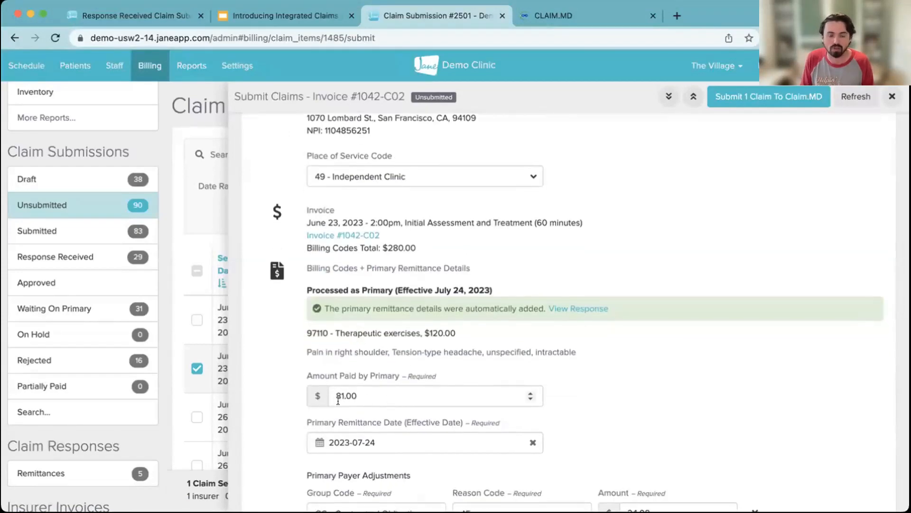
pyautogui.scroll(-5, 489, 418)
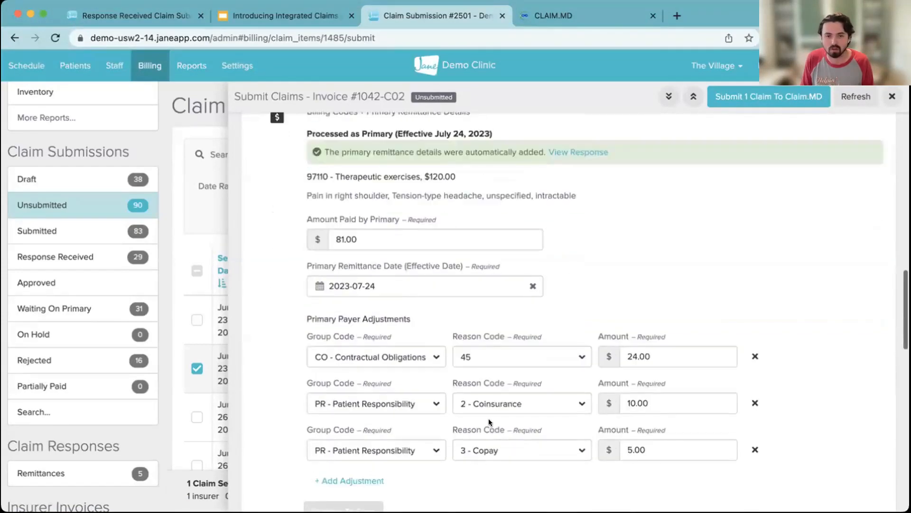
pyautogui.scroll(1, 470, 370)
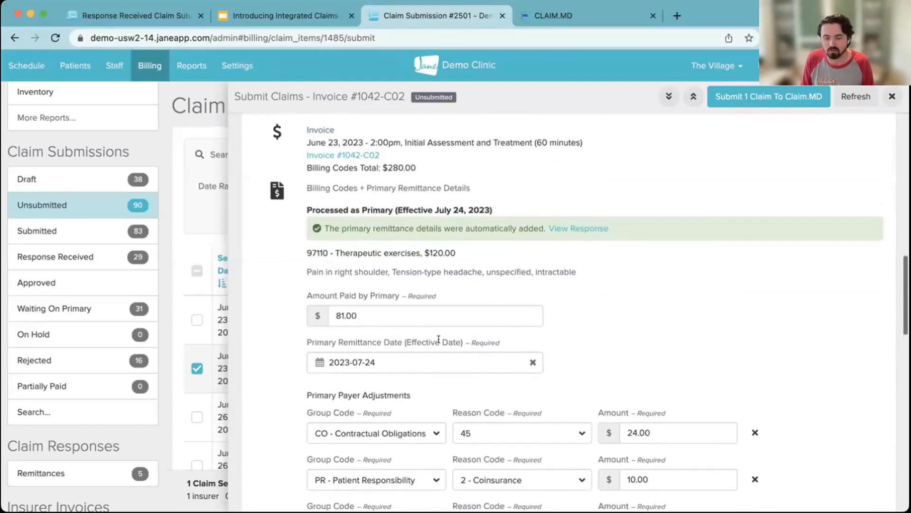
pyautogui.scroll(-8, 488, 360)
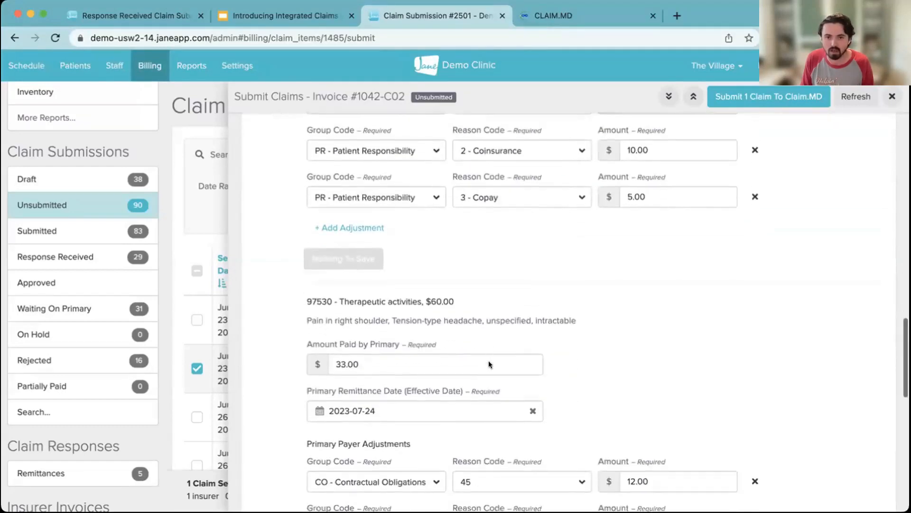
pyautogui.scroll(-12, 503, 374)
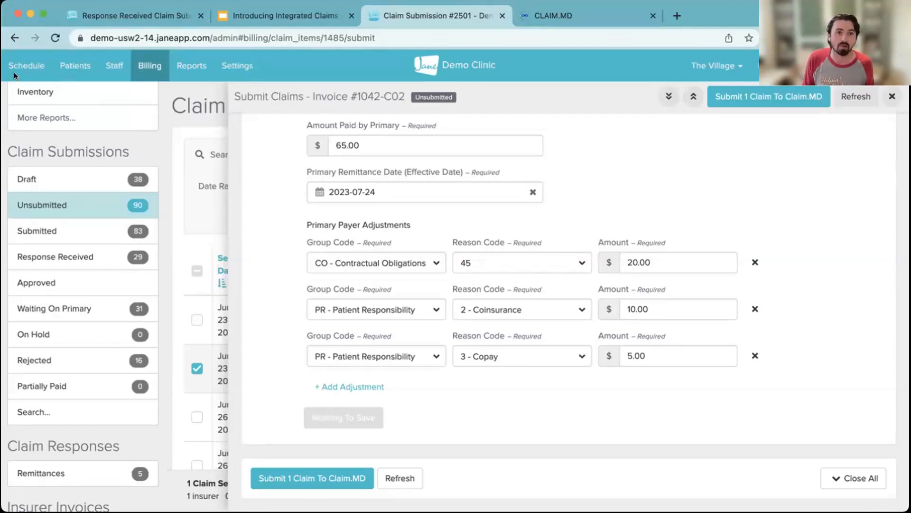
# - Open the July 25, 2023 schedule and show the booking info of the 11:00 AM Initial Assessment and Treatment appointment
pyautogui.click(29, 66)
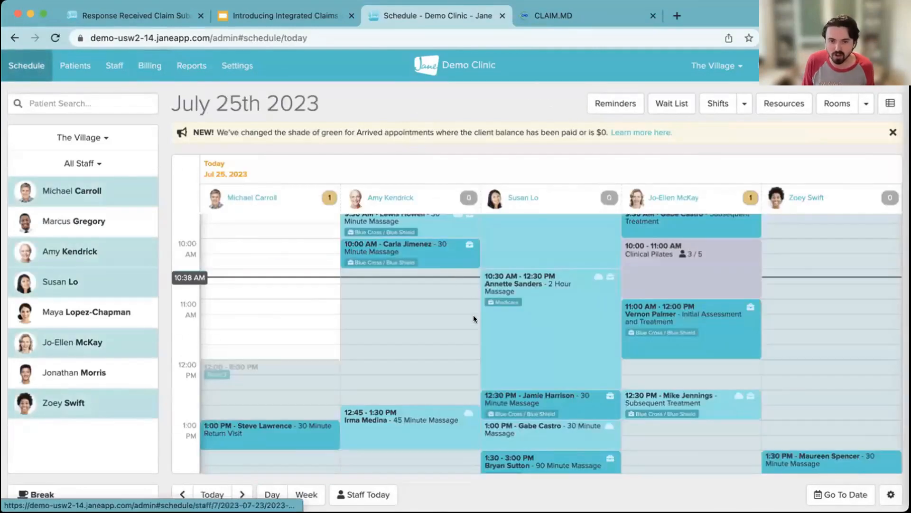
pyautogui.scroll(1, 474, 314)
pyautogui.click(664, 355)
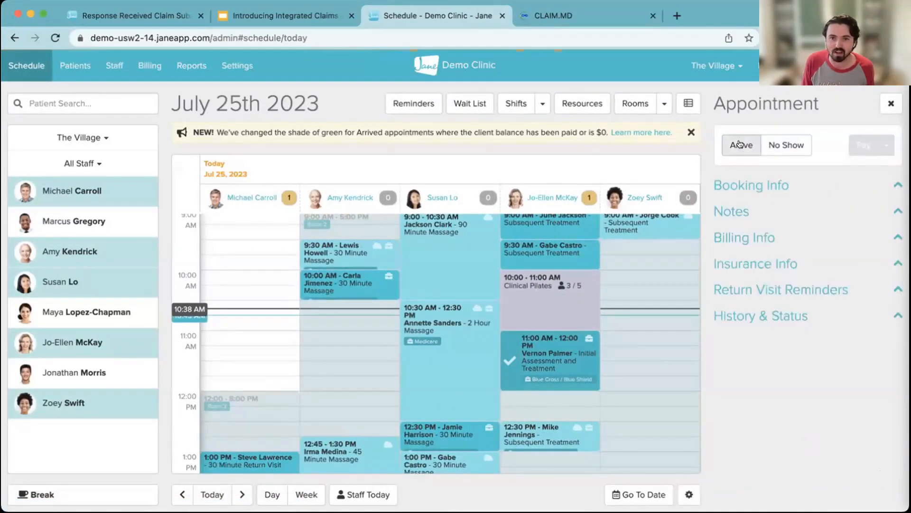
pyautogui.click(749, 186)
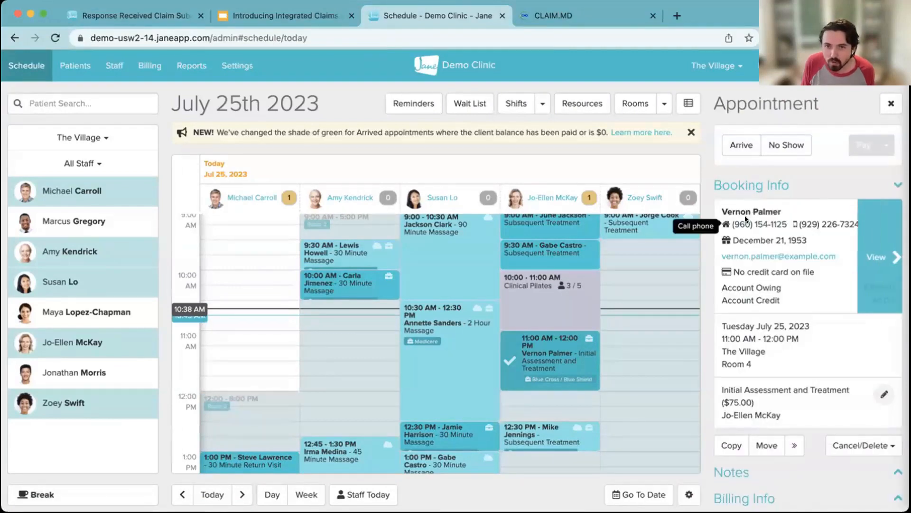
# - Show the appointment's insurance info with its primary policy and list the options for adding another policy
pyautogui.scroll(-3, 776, 369)
pyautogui.click(755, 439)
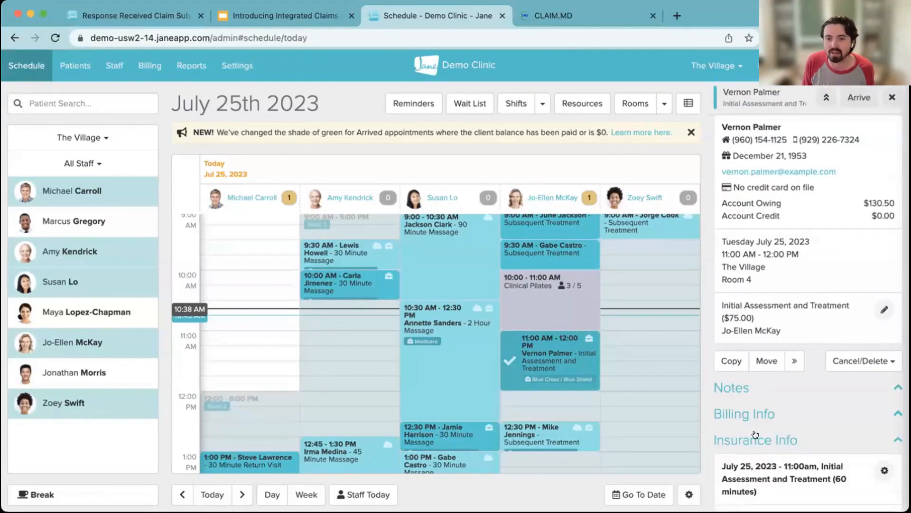
pyautogui.scroll(-6, 753, 429)
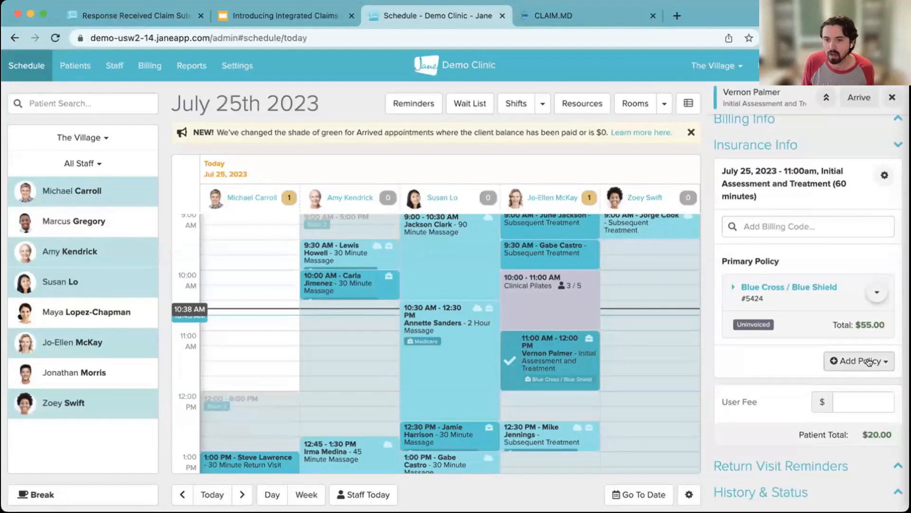
pyautogui.click(869, 362)
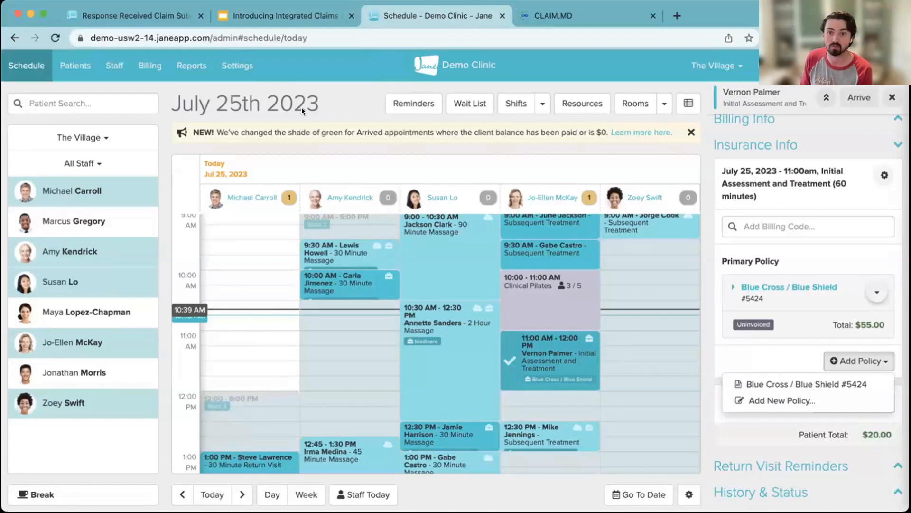
# - Switch to the Introducing Integrated Claims presentation in Google Slides
pyautogui.click(235, 12)
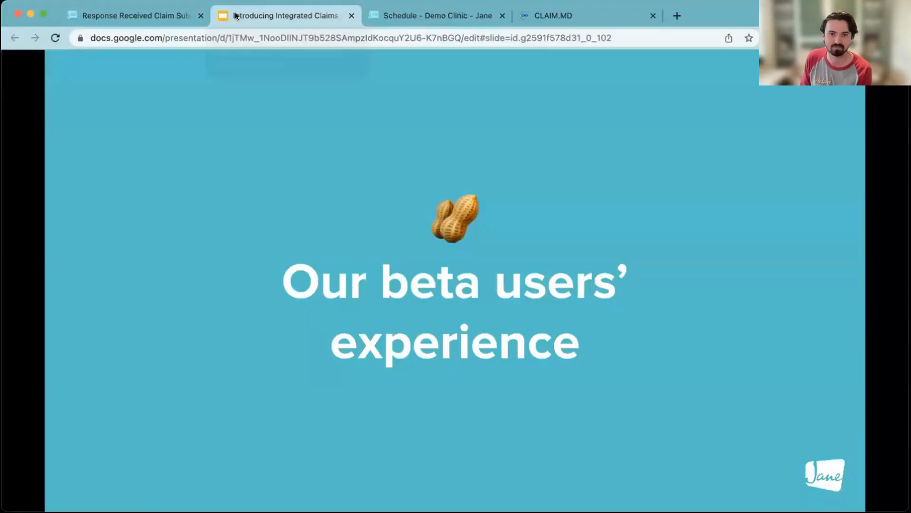